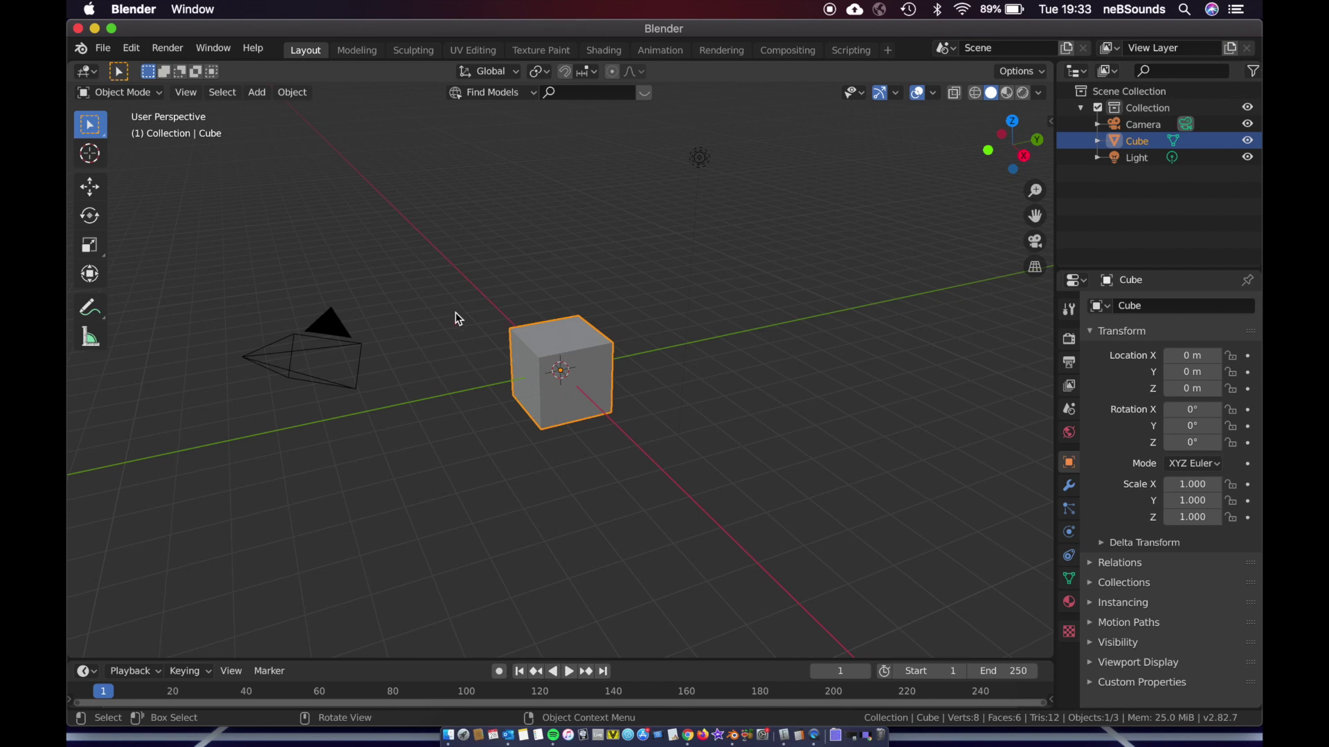
Step: Deselect the default cube by clicking empty viewport space
{"action": "left_click", "coordinate": [487, 273]}
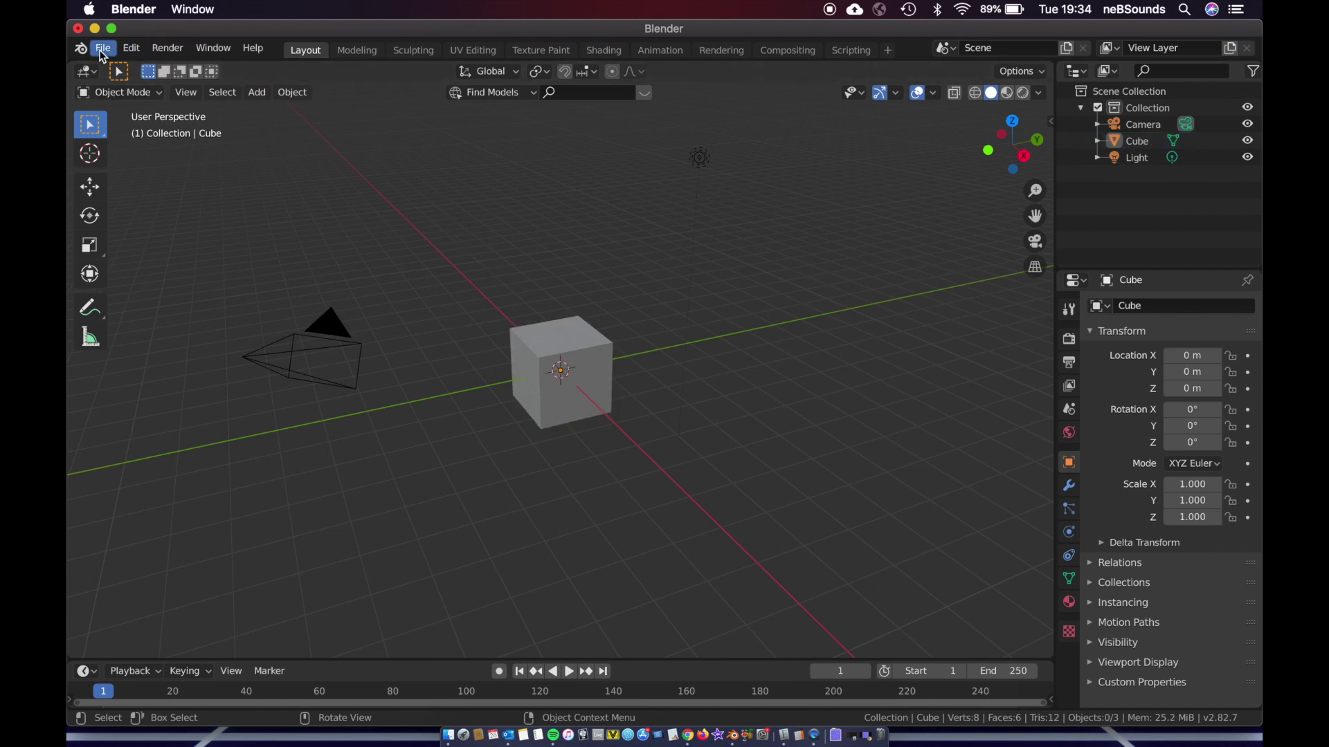
Step: Enable the 'Add Mesh: A.N.T.Landscape' add-on in Preferences, found by searching 'lands'
{"action": "left_click", "coordinate": [137, 56]}
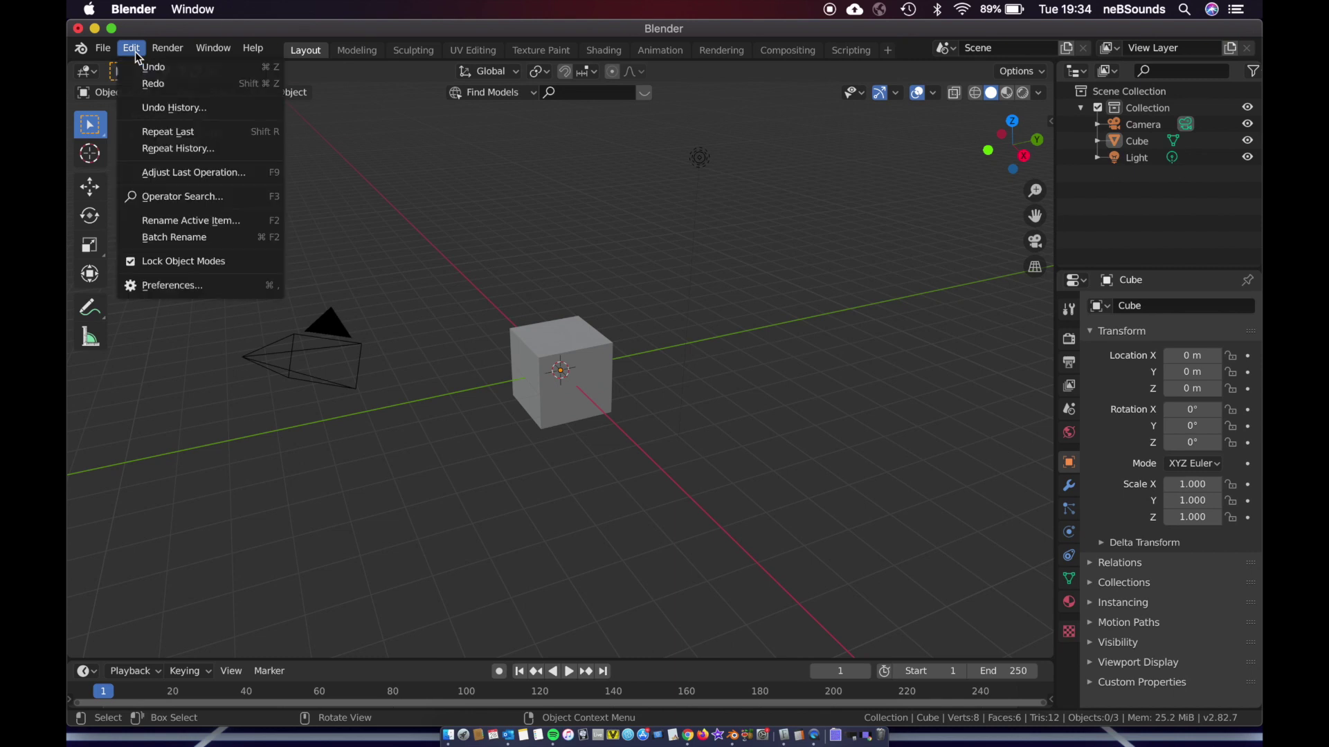
{"action": "left_click", "coordinate": [184, 285]}
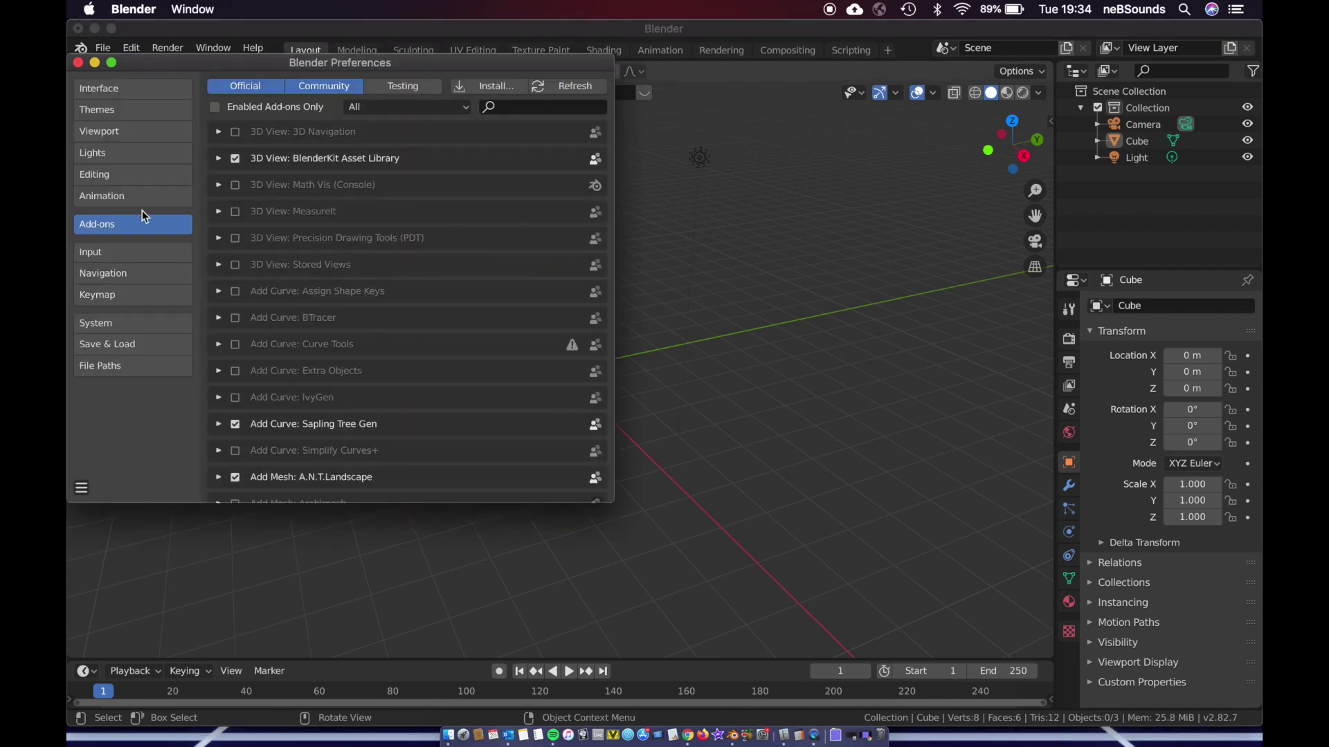
{"action": "left_click", "coordinate": [515, 107]}
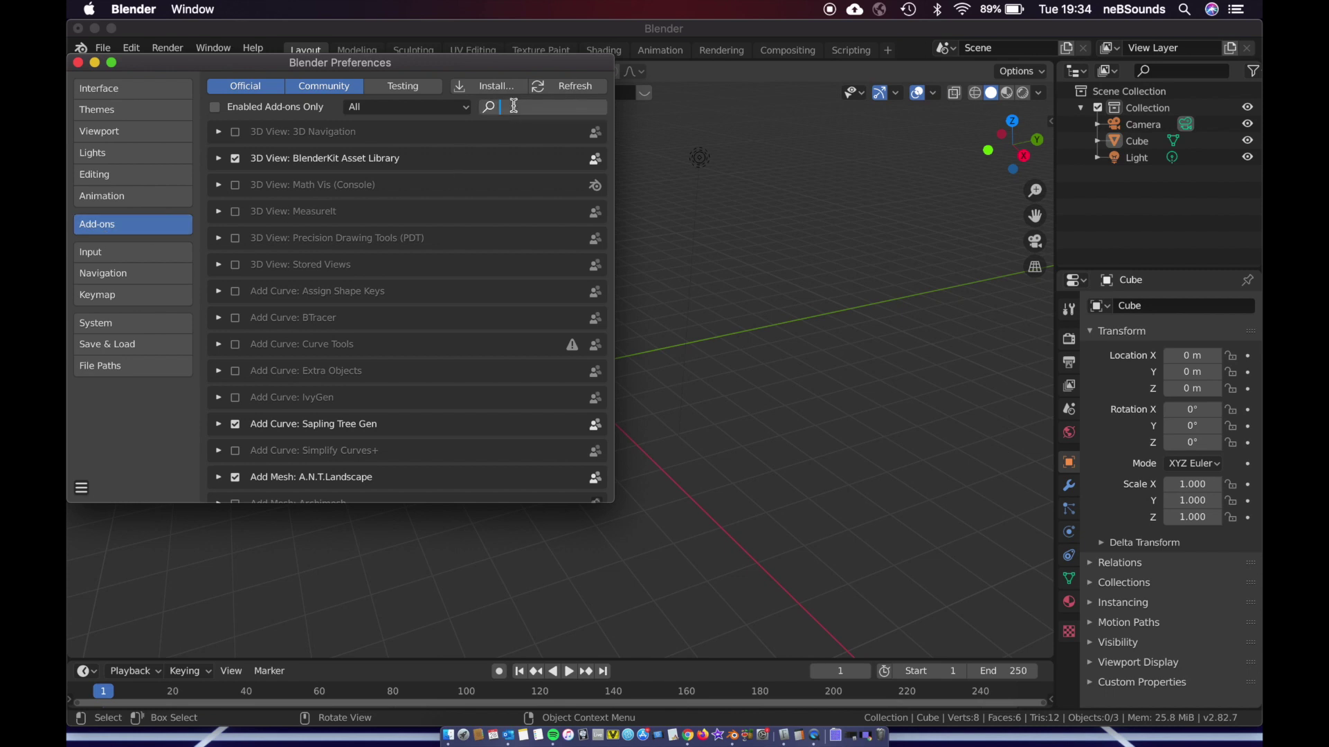
{"action": "type", "text": "lands"}
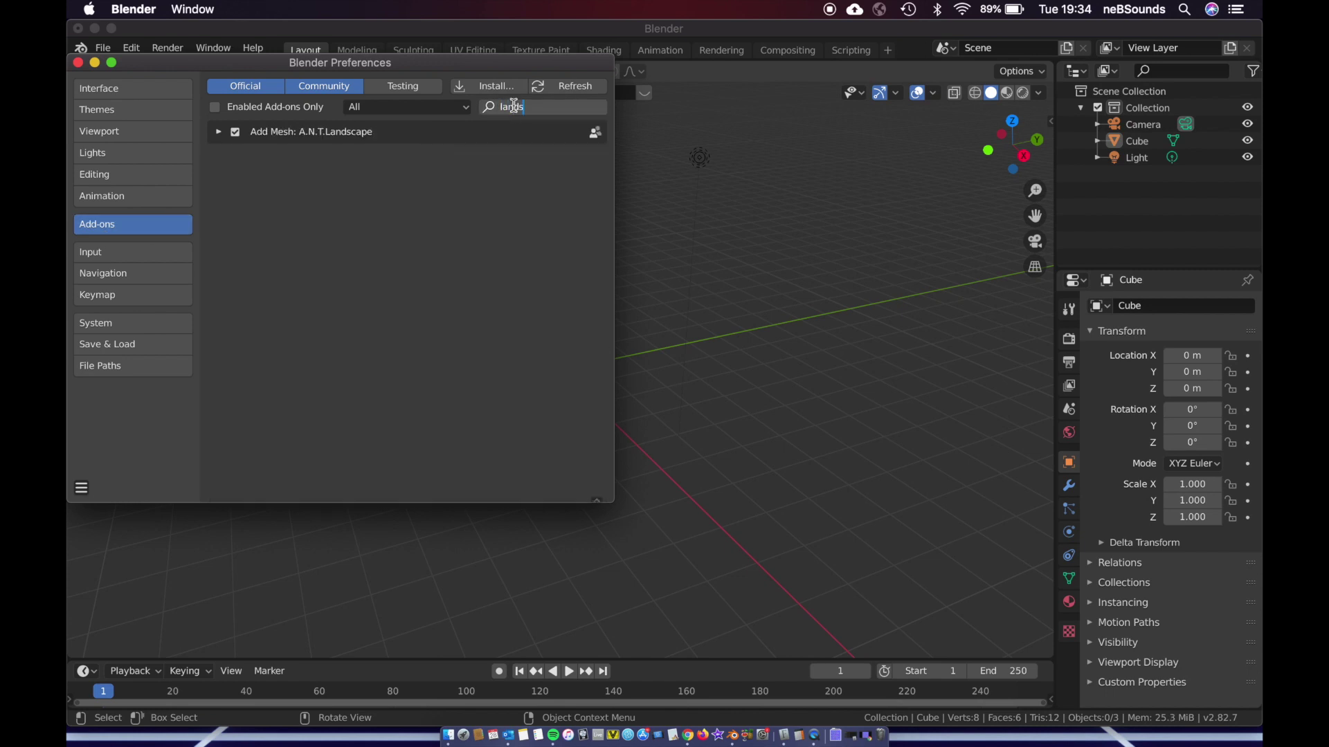
{"action": "left_click", "coordinate": [236, 132]}
Step: Close Preferences and delete the default cube
{"action": "left_click", "coordinate": [78, 64]}
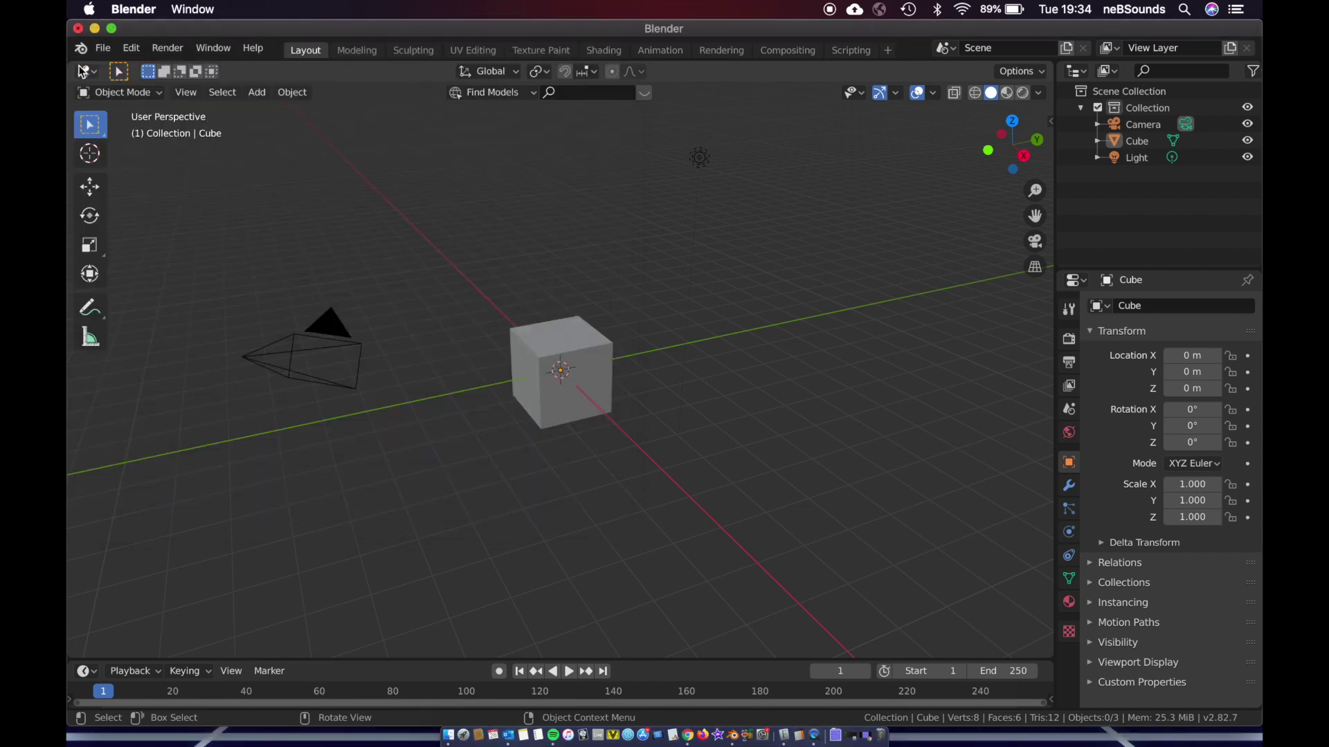
{"action": "middle_click_drag", "start_coordinate": [534, 327], "coordinate": [651, 416]}
{"action": "left_click", "coordinate": [651, 415]}
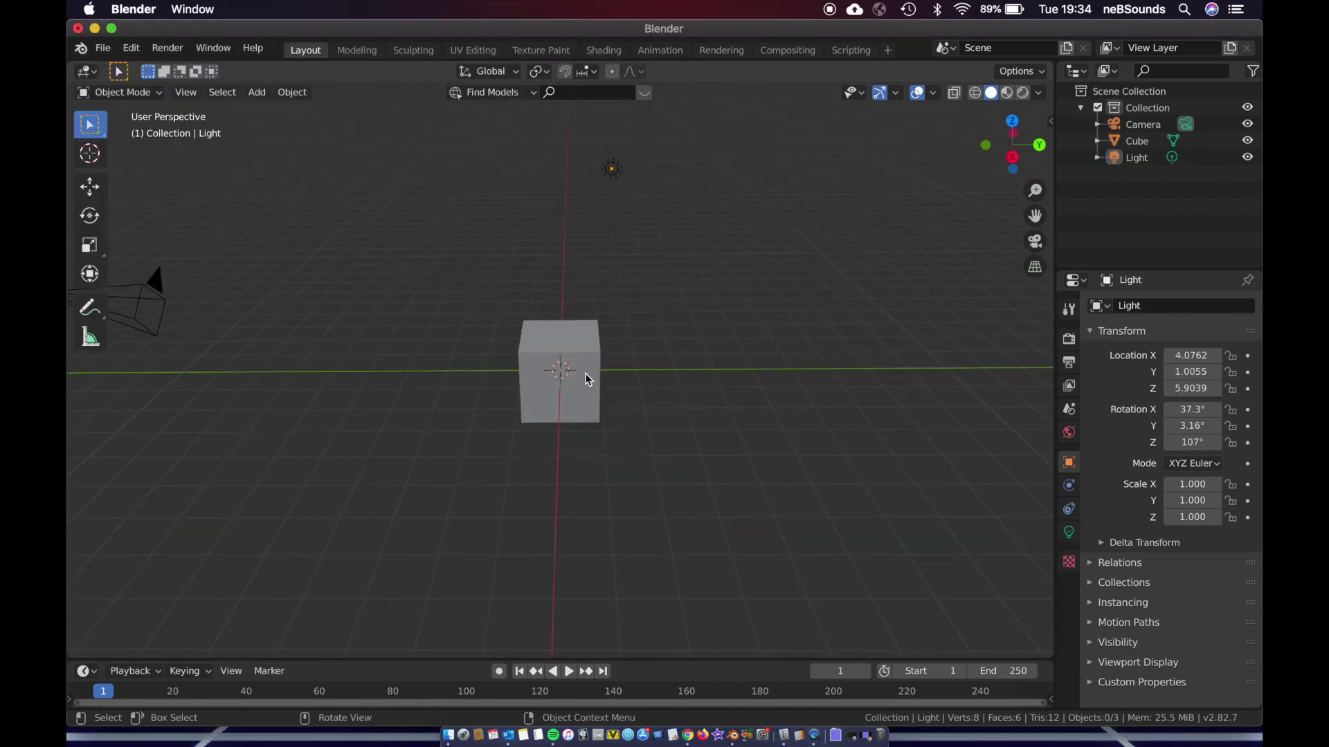
{"action": "left_click", "coordinate": [585, 380]}
{"action": "scroll", "coordinate": [584, 380], "scroll_direction": "down", "scroll_amount": 5}
{"action": "key", "text": "x"}
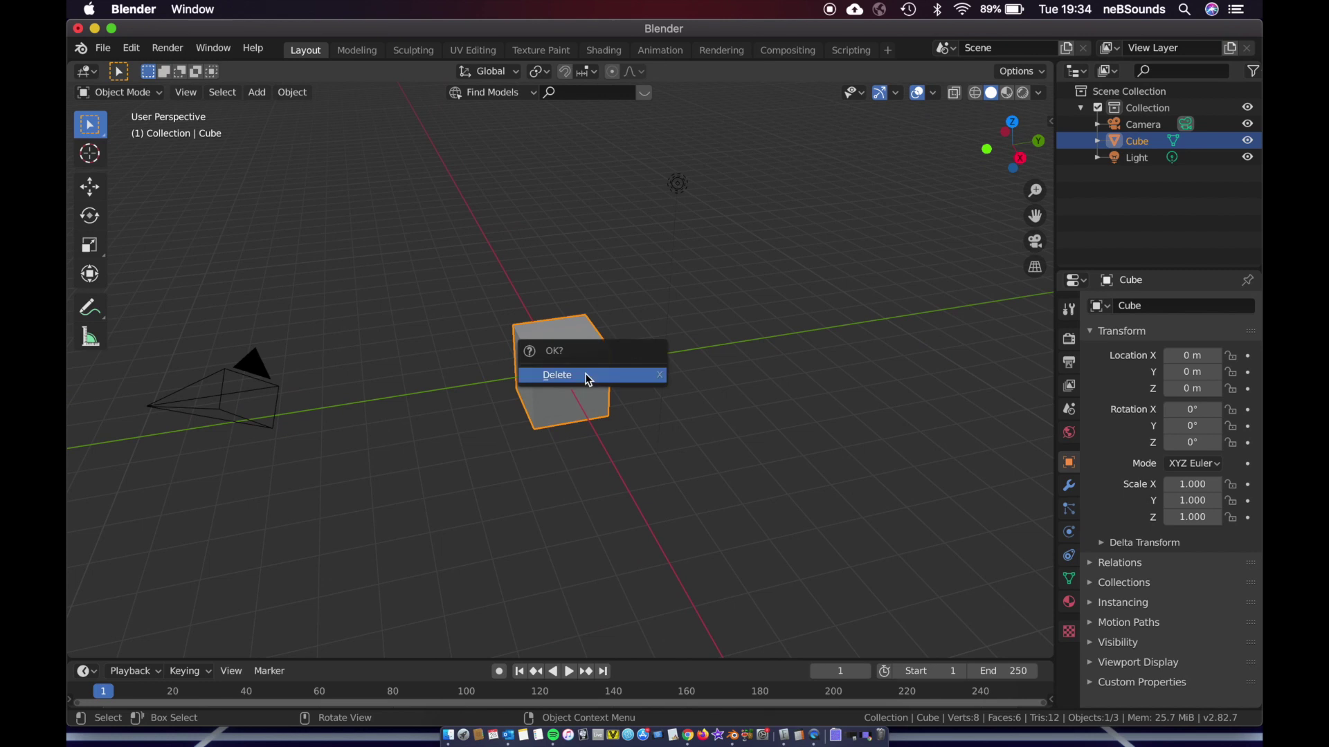
{"action": "left_click", "coordinate": [589, 376]}
Step: Bring up the Add menu with its Mesh submenu showing
{"action": "left_click", "coordinate": [112, 29]}
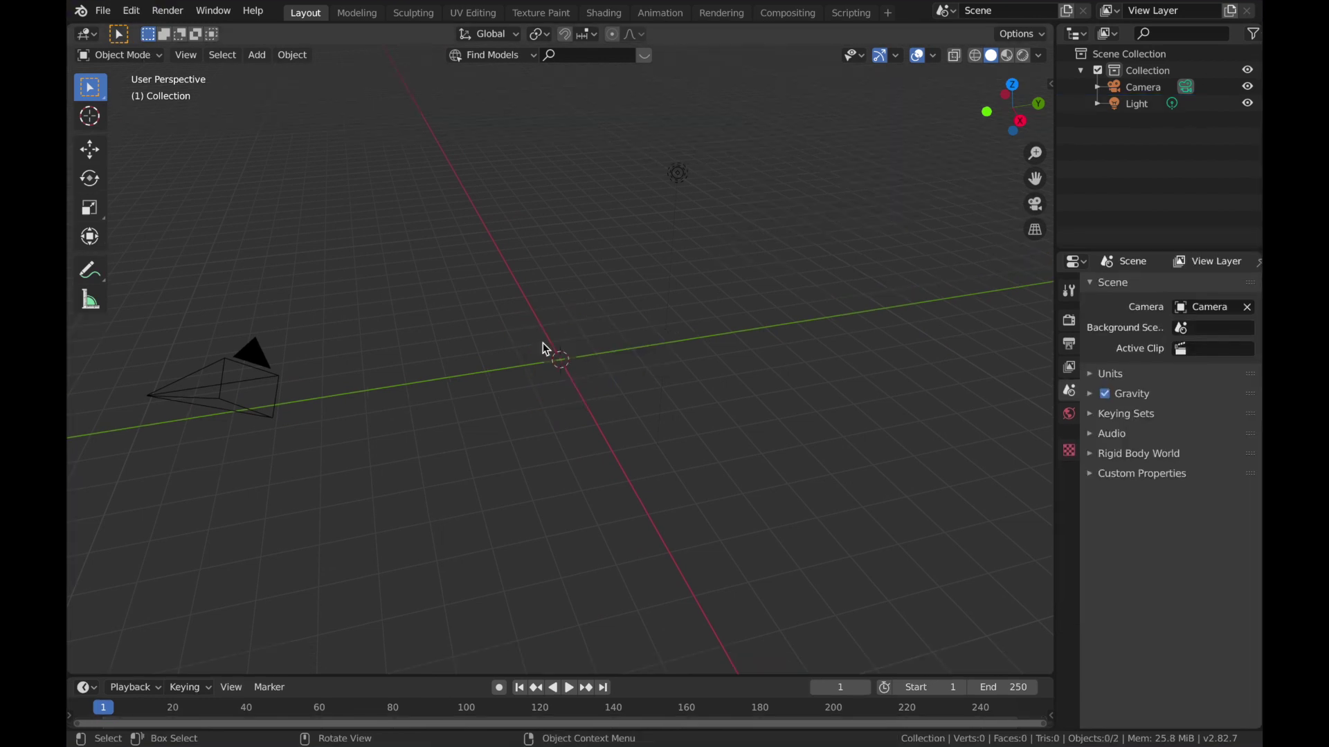
{"action": "key", "text": "shift+a"}
{"action": "mouse_move", "coordinate": [543, 346]}
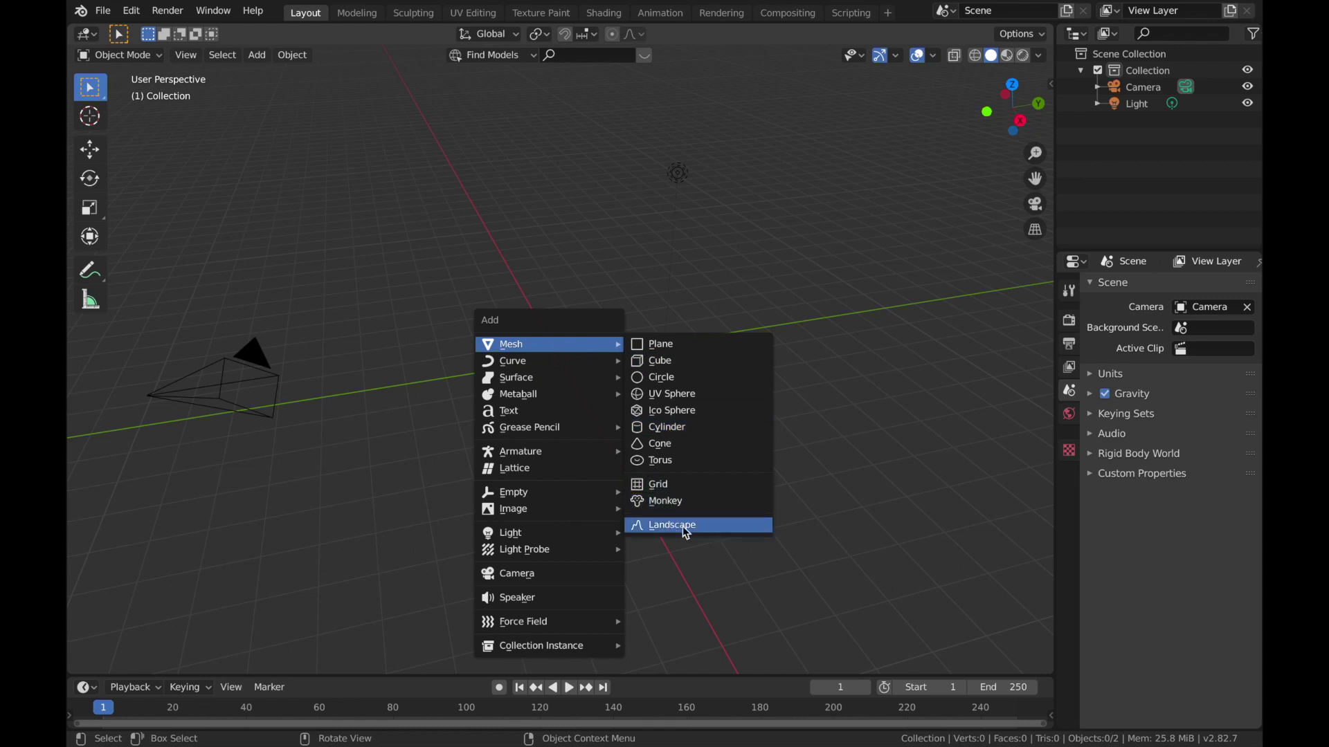
Step: Add a Landscape mesh (Hetero Terrain, 128×128) and expand its generation settings
{"action": "left_click", "coordinate": [739, 528]}
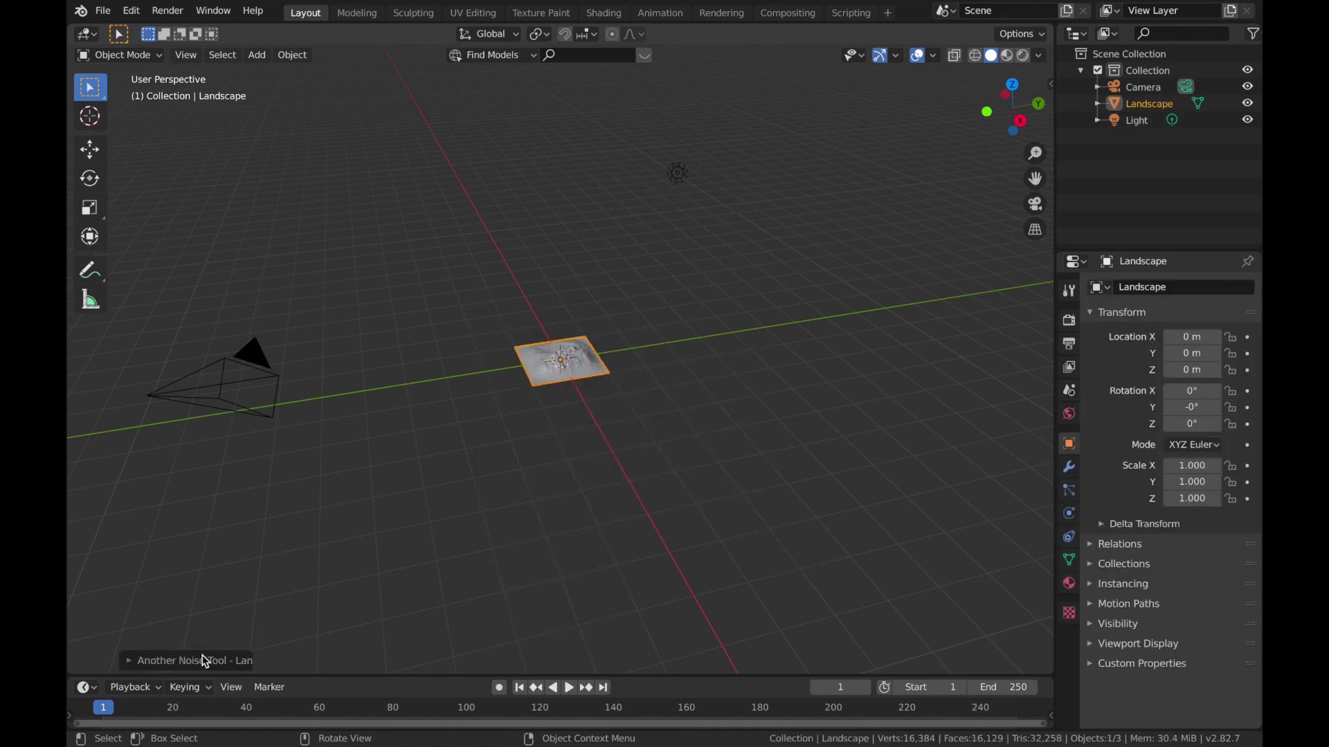
{"action": "left_click", "coordinate": [130, 662]}
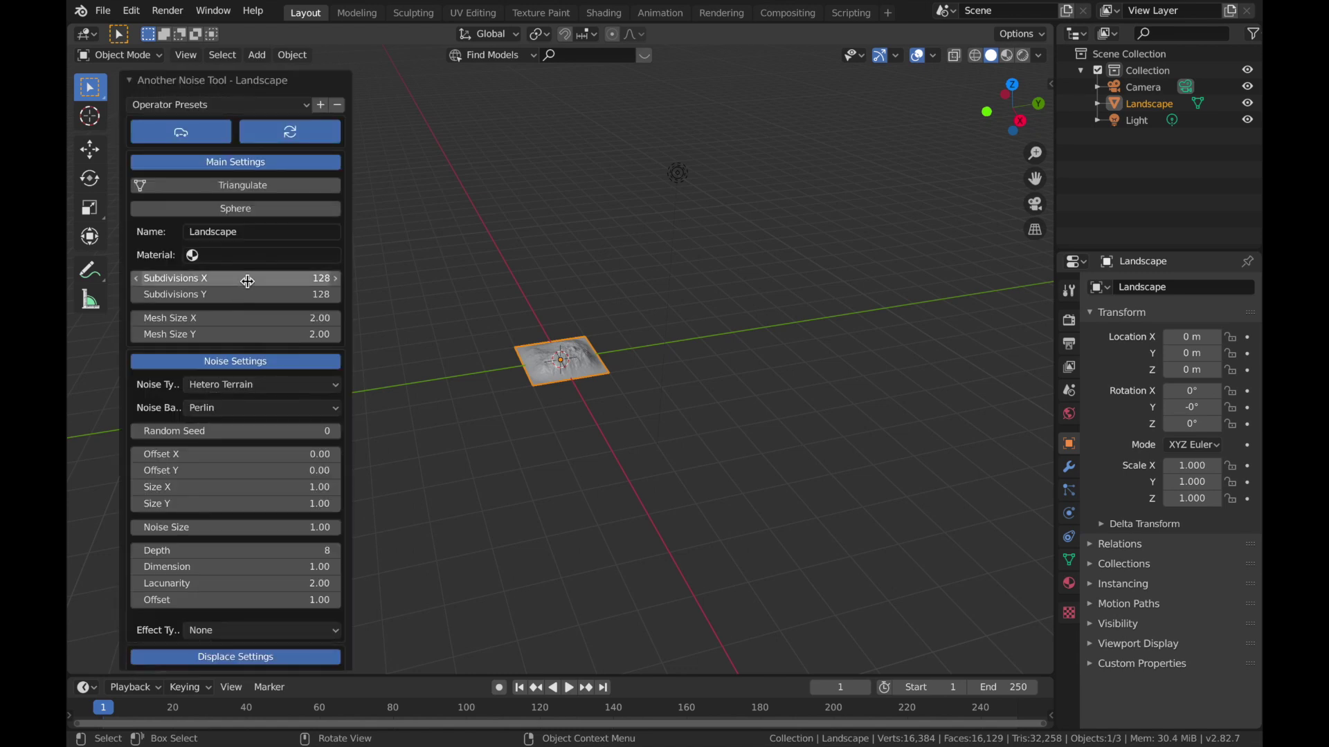
{"action": "scroll", "coordinate": [246, 280], "scroll_direction": "down", "scroll_amount": 5}
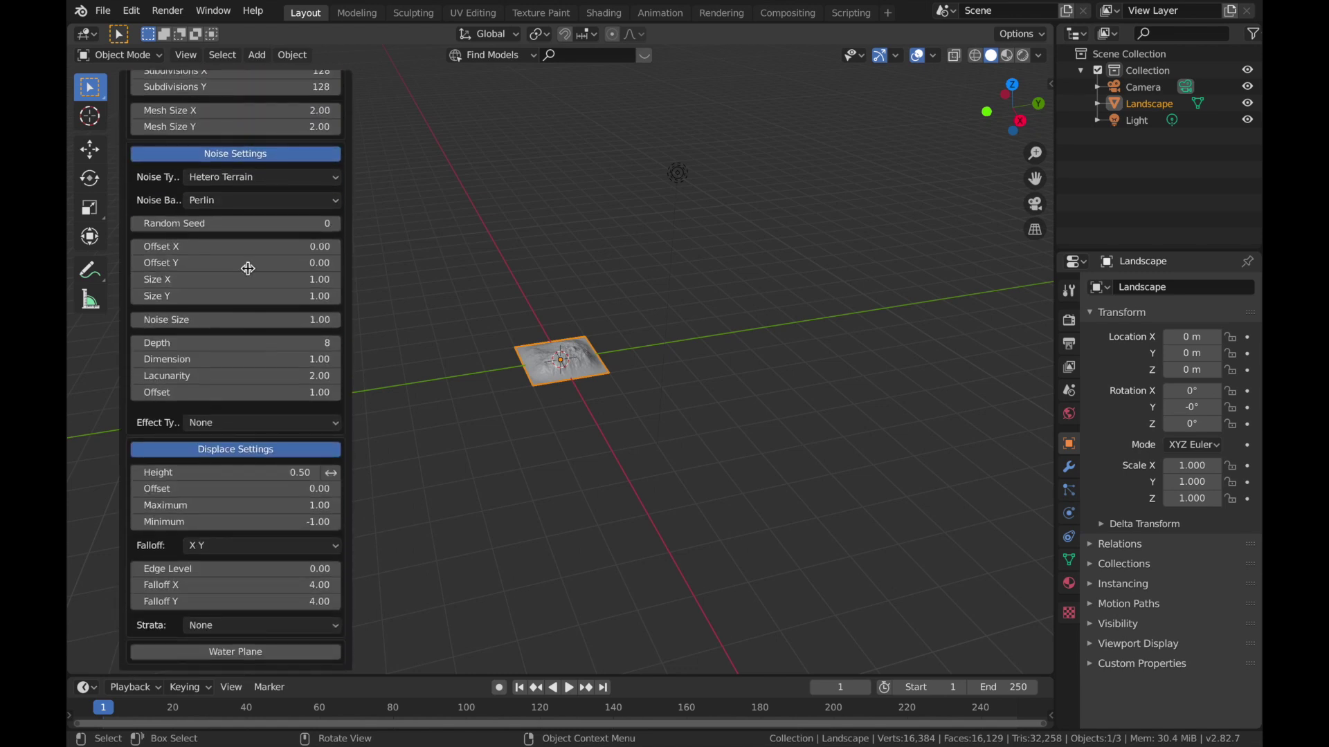
{"action": "scroll", "coordinate": [250, 277], "scroll_direction": "up", "scroll_amount": 5}
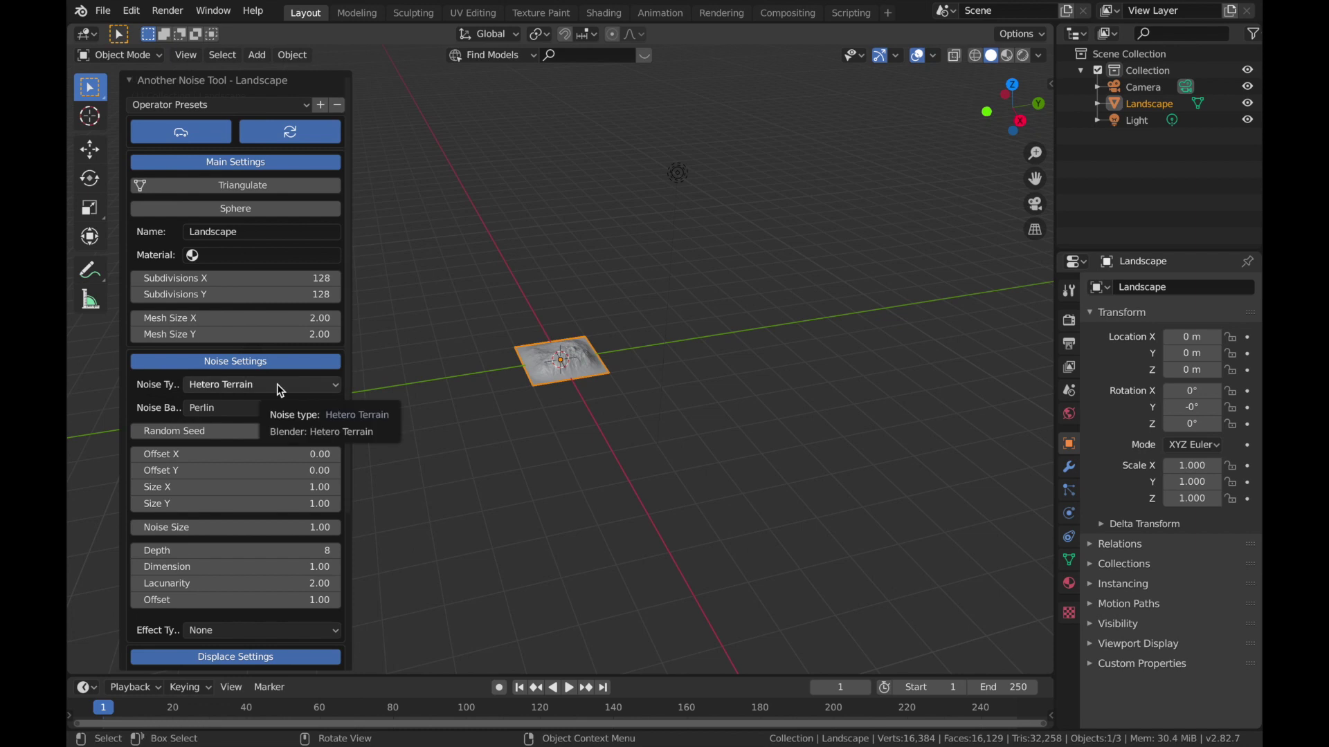
Step: Inspect the landscape up close, then reselect it
{"action": "left_click", "coordinate": [483, 498]}
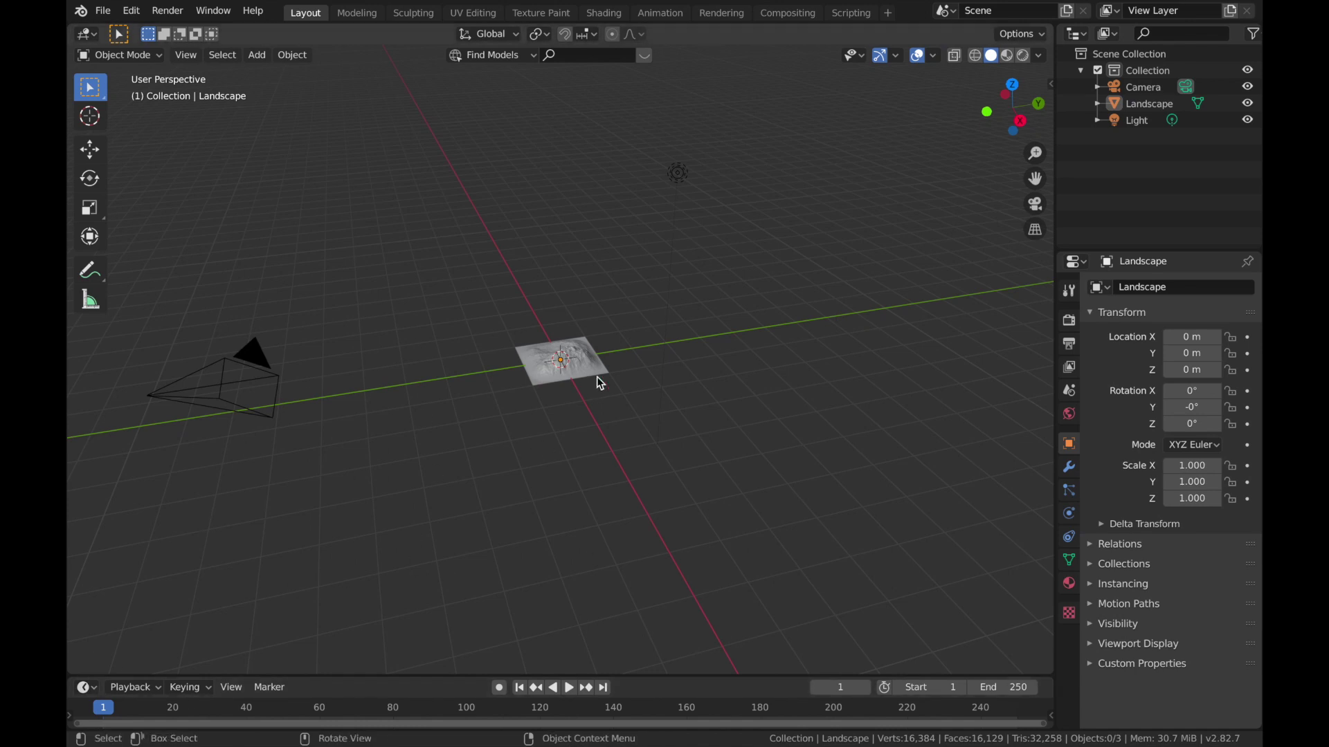
{"action": "middle_click_drag", "start_coordinate": [561, 408], "coordinate": [561, 409], "text": "ctrl"}
{"action": "left_click", "coordinate": [560, 355]}
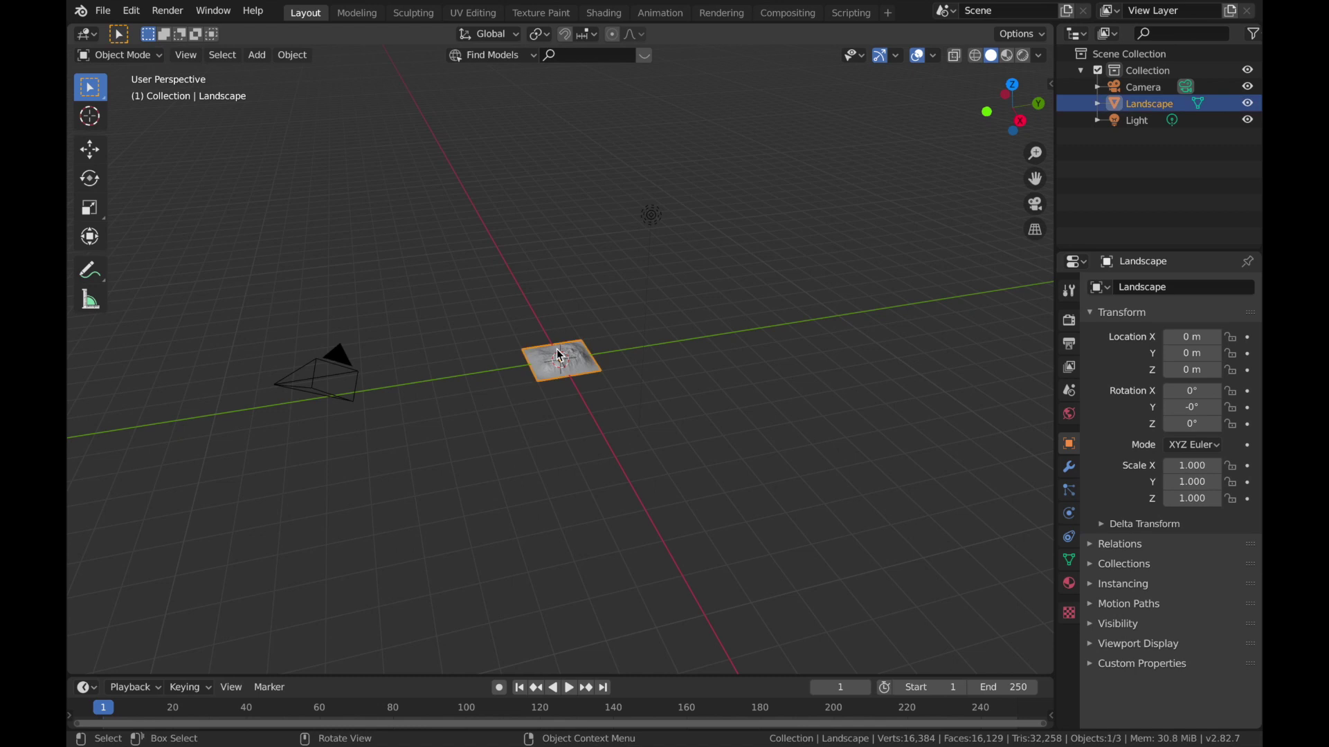
Step: Delete the landscape, add a fresh Landscape.001, and frame it in the view
{"action": "key", "text": "x"}
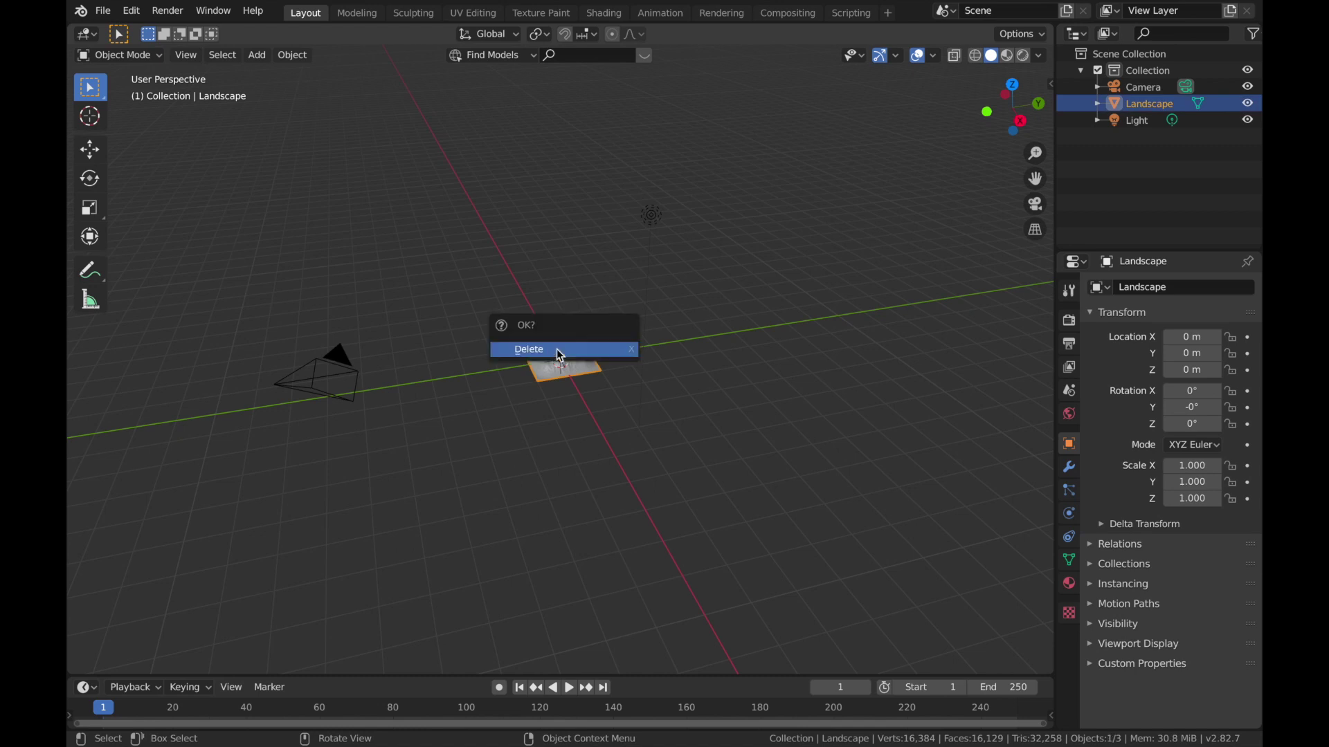
{"action": "left_click", "coordinate": [554, 353]}
{"action": "key", "text": "shift+a"}
{"action": "mouse_move", "coordinate": [555, 349]}
{"action": "left_click", "coordinate": [675, 530]}
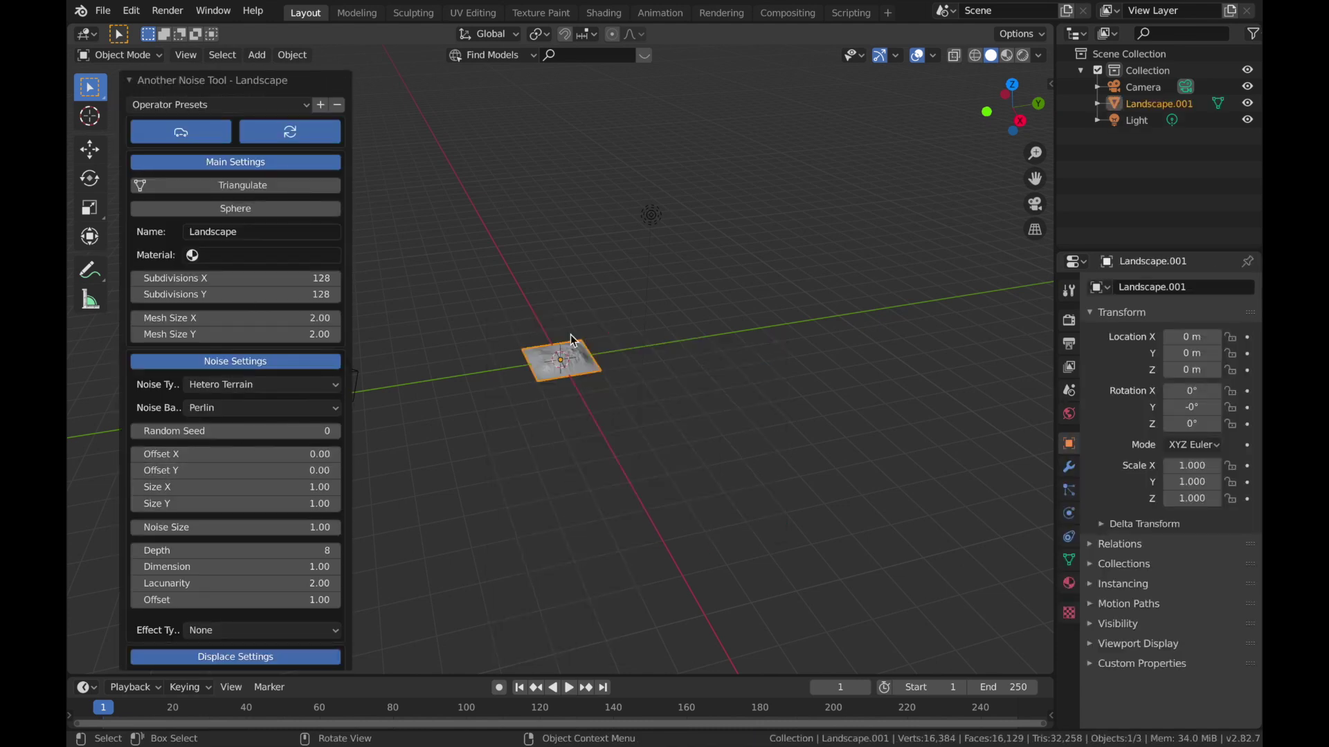
{"action": "key", "text": "grave"}
{"action": "left_click", "coordinate": [677, 394]}
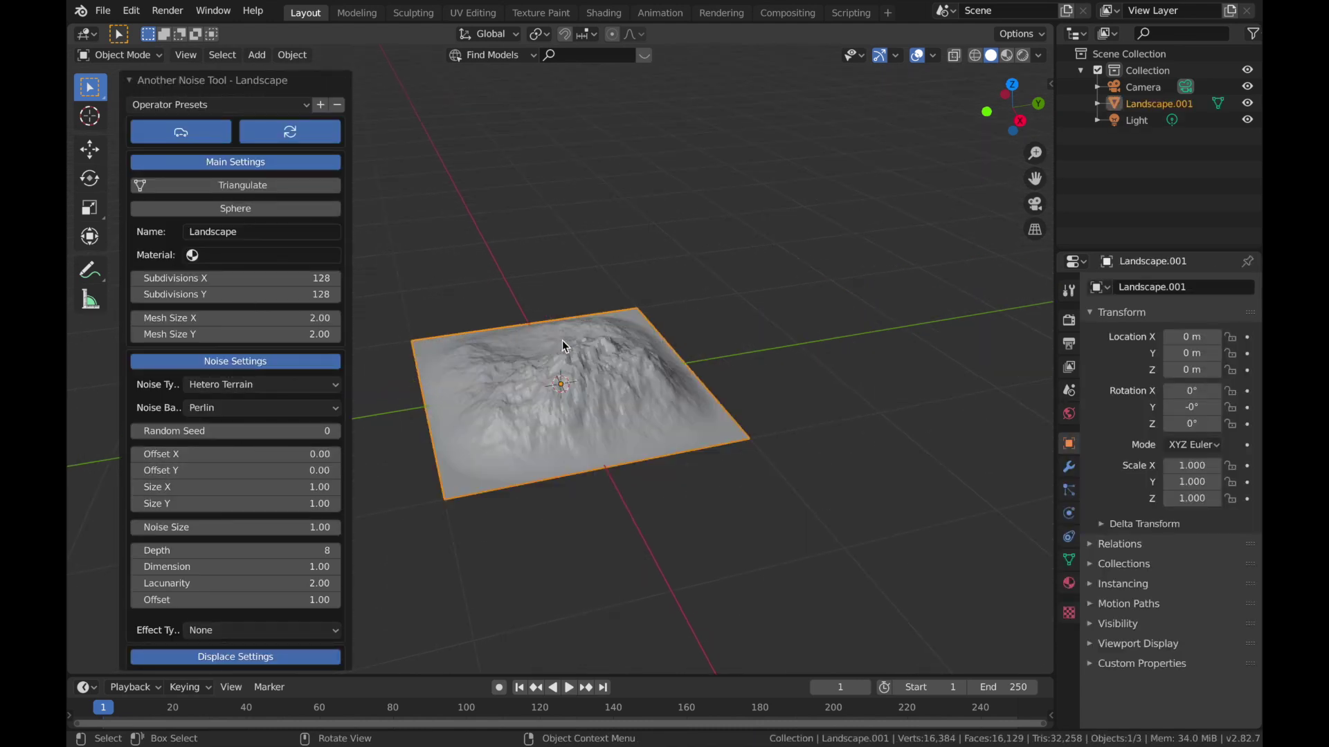
Step: Set the terrain noise depth to 6, widen Falloff X, and use random seed 412
{"action": "scroll", "coordinate": [242, 340], "scroll_direction": "down", "scroll_amount": 1}
{"action": "scroll", "coordinate": [242, 340], "scroll_direction": "up", "scroll_amount": 1}
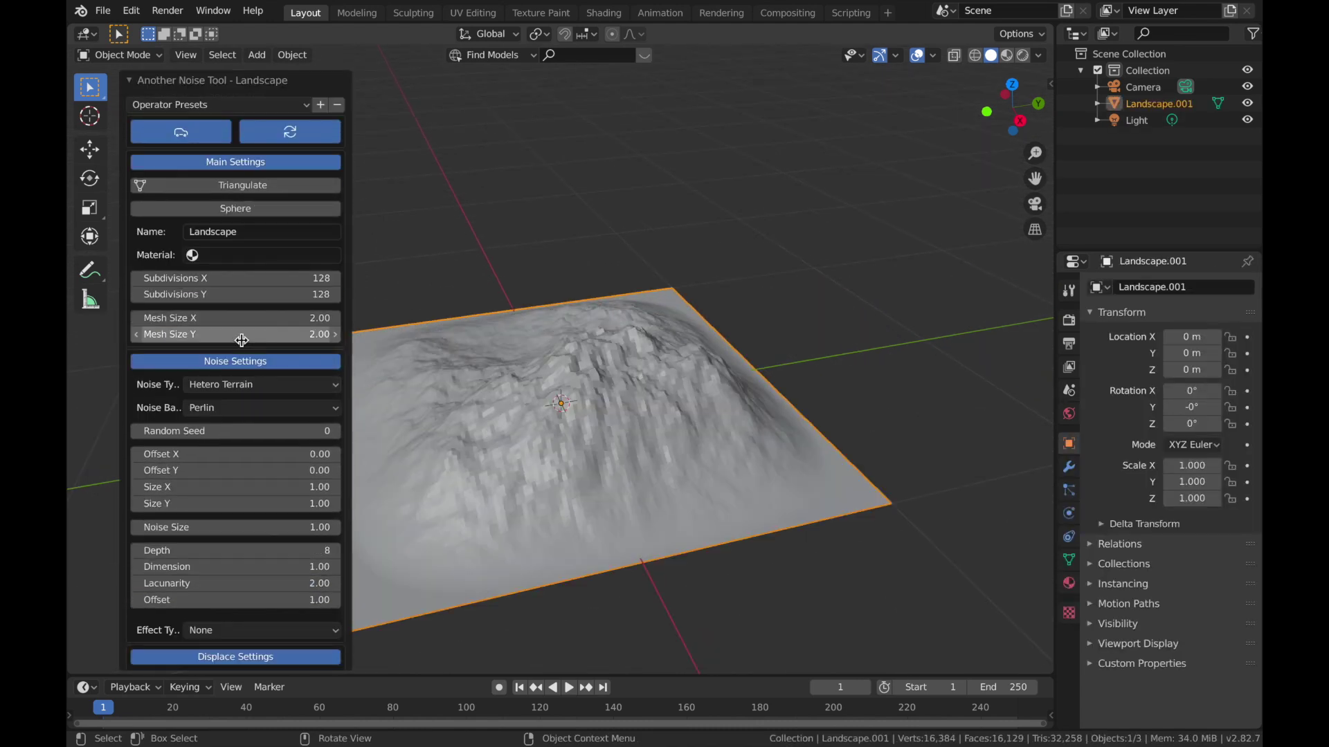
{"action": "scroll", "coordinate": [242, 341], "scroll_direction": "down", "scroll_amount": 3}
{"action": "scroll", "coordinate": [242, 339], "scroll_direction": "down", "scroll_amount": 3}
{"action": "scroll", "coordinate": [240, 338], "scroll_direction": "up", "scroll_amount": 2}
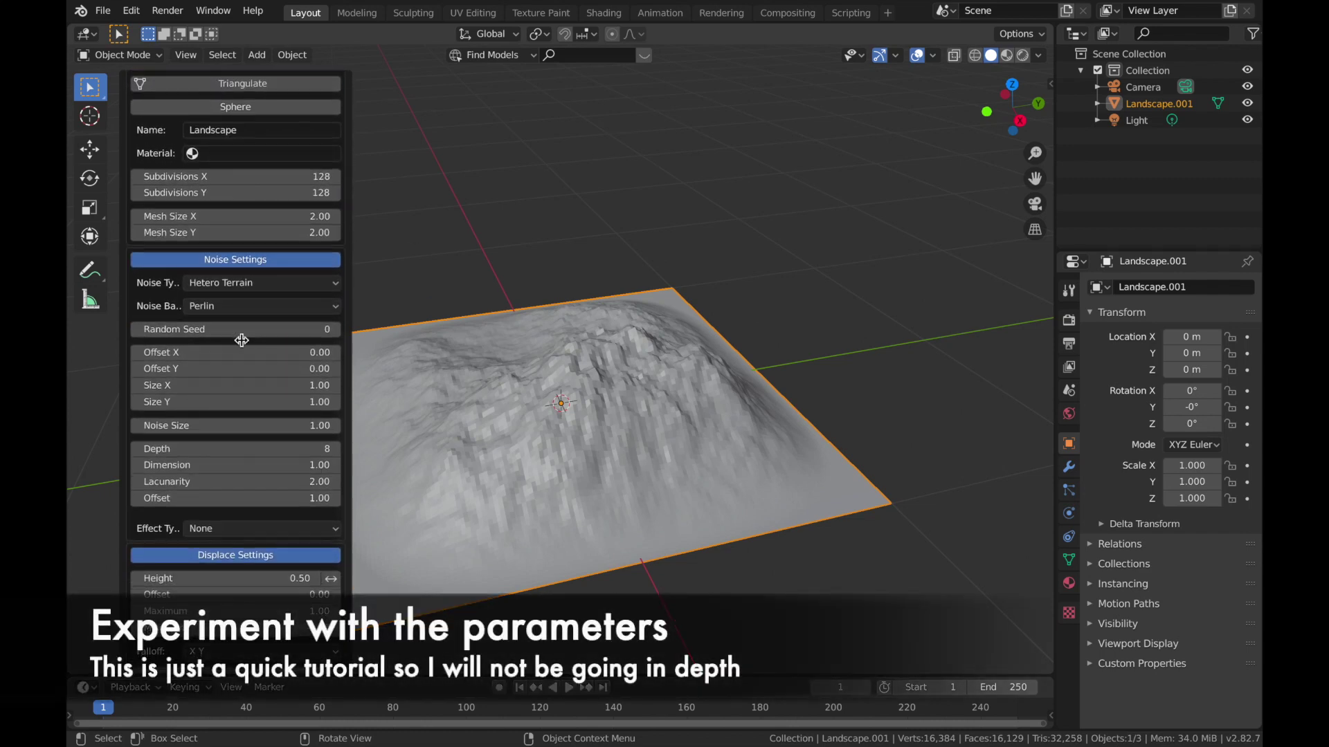
{"action": "scroll", "coordinate": [238, 351], "scroll_direction": "down", "scroll_amount": 2}
{"action": "mouse_move", "coordinate": [238, 395]}
{"action": "left_mouse_down"}
{"action": "mouse_move", "coordinate": [200, 395]}
{"action": "mouse_move", "coordinate": [228, 395]}
{"action": "left_mouse_up"}
{"action": "left_click_drag", "start_coordinate": [236, 524], "coordinate": [297, 524]}
{"action": "left_click_drag", "start_coordinate": [236, 638], "coordinate": [288, 638]}
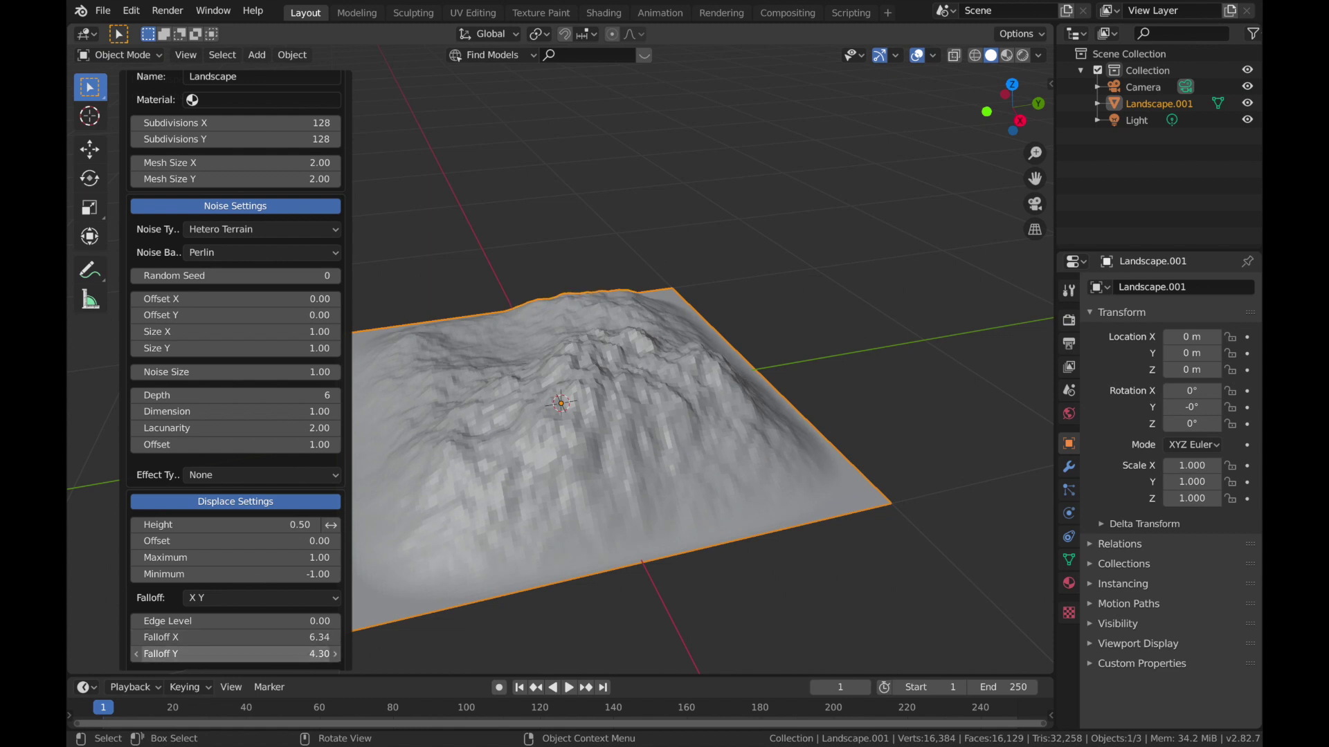
{"action": "scroll", "coordinate": [221, 460], "scroll_direction": "up", "scroll_amount": 5}
{"action": "left_click_drag", "start_coordinate": [235, 430], "coordinate": [401, 430]}
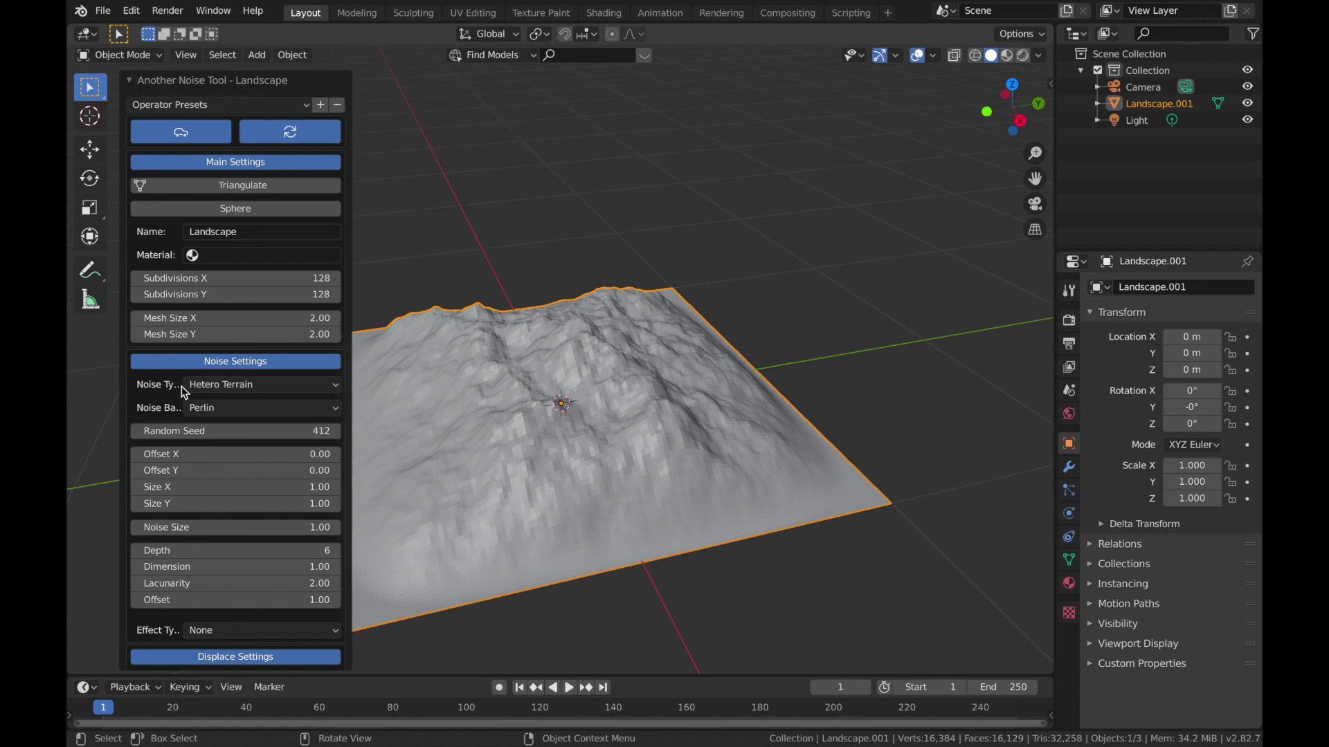
Step: Try the Flatstones and Lakes 2 terrain presets
{"action": "left_click", "coordinate": [198, 111]}
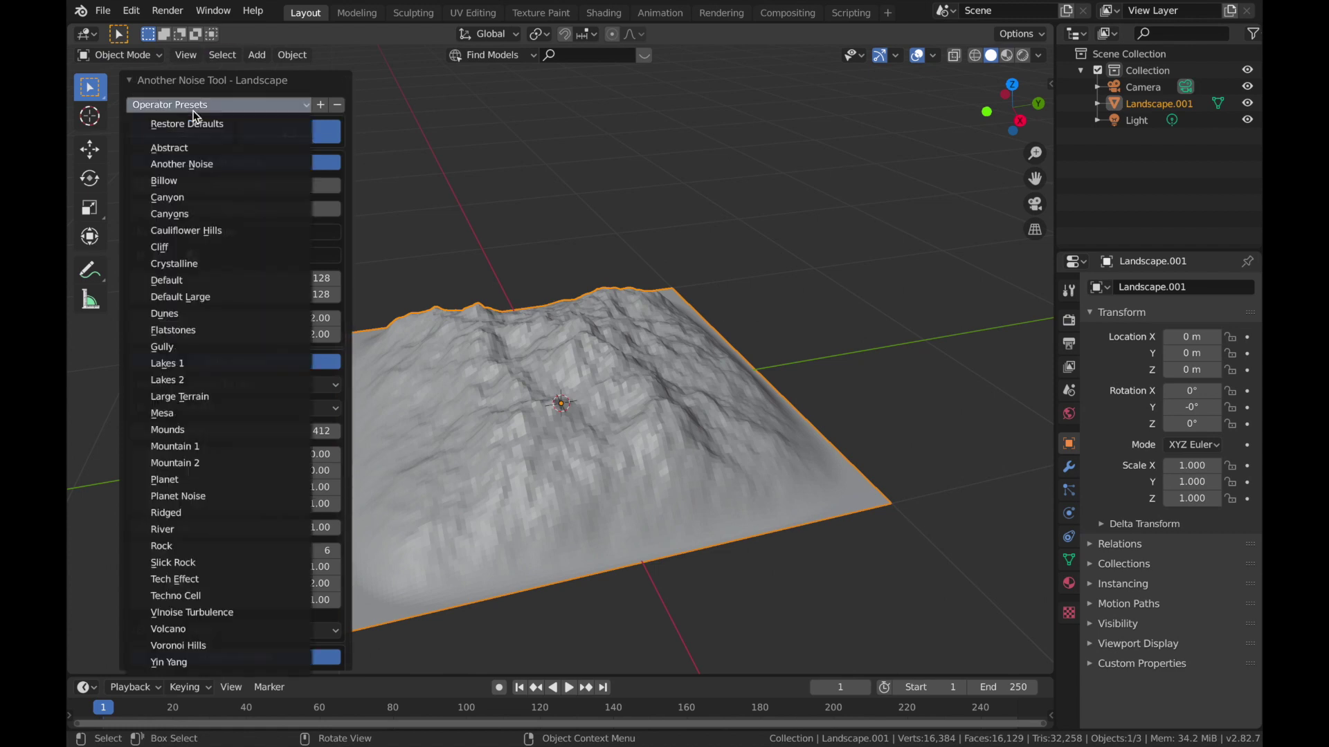
{"action": "left_click", "coordinate": [202, 107]}
{"action": "left_click", "coordinate": [201, 106]}
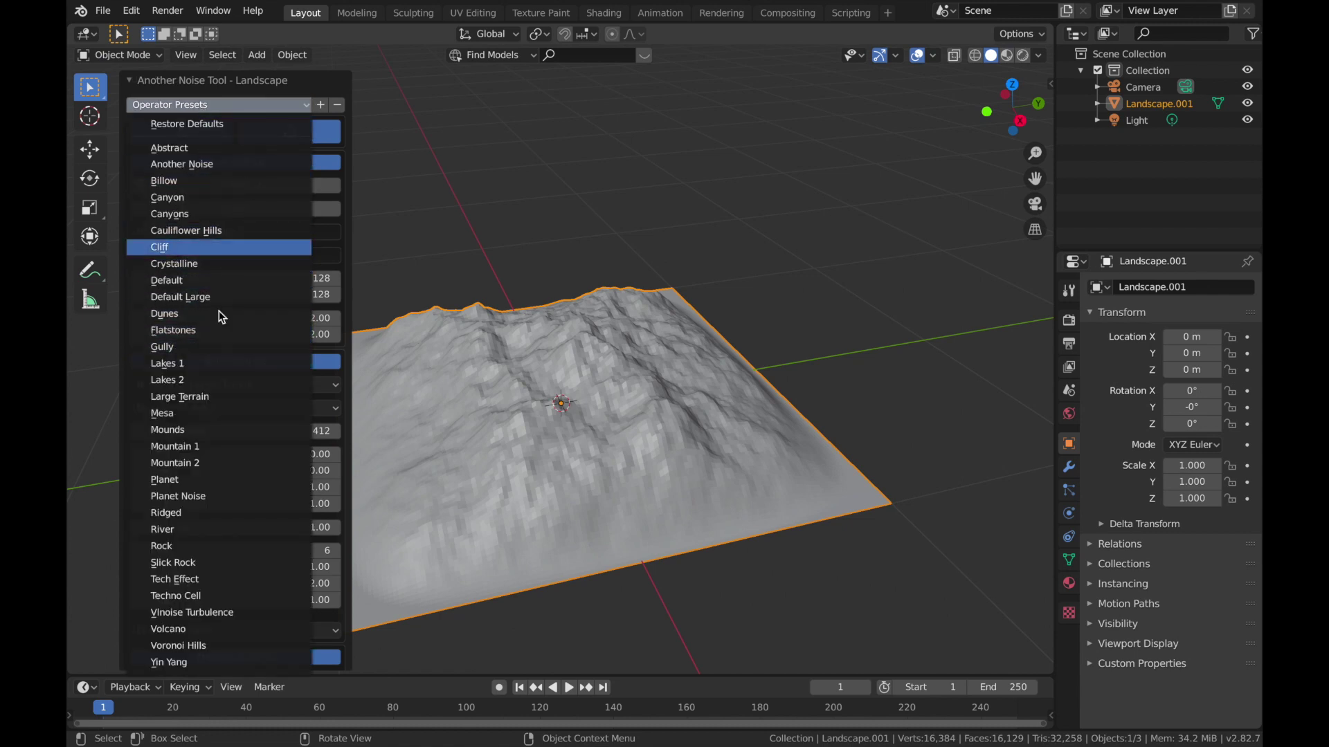
{"action": "left_click", "coordinate": [198, 330]}
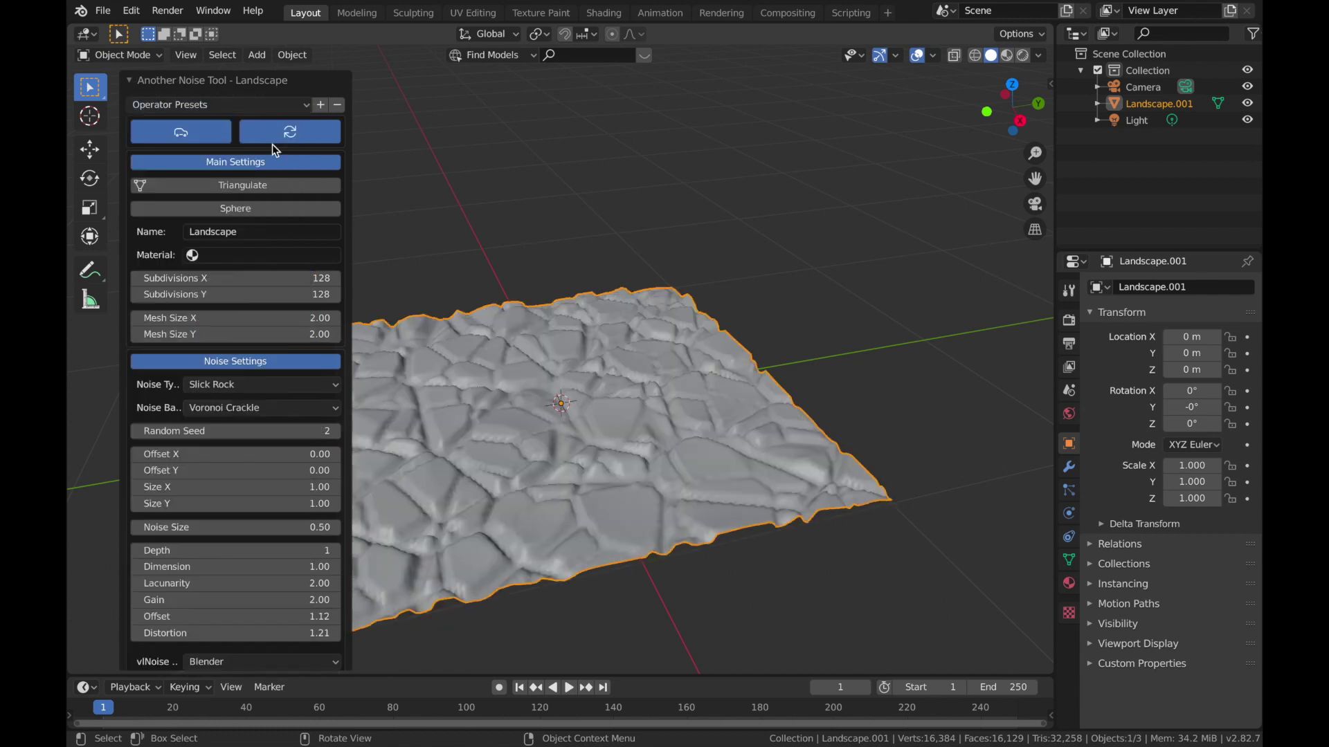
{"action": "left_click", "coordinate": [198, 108]}
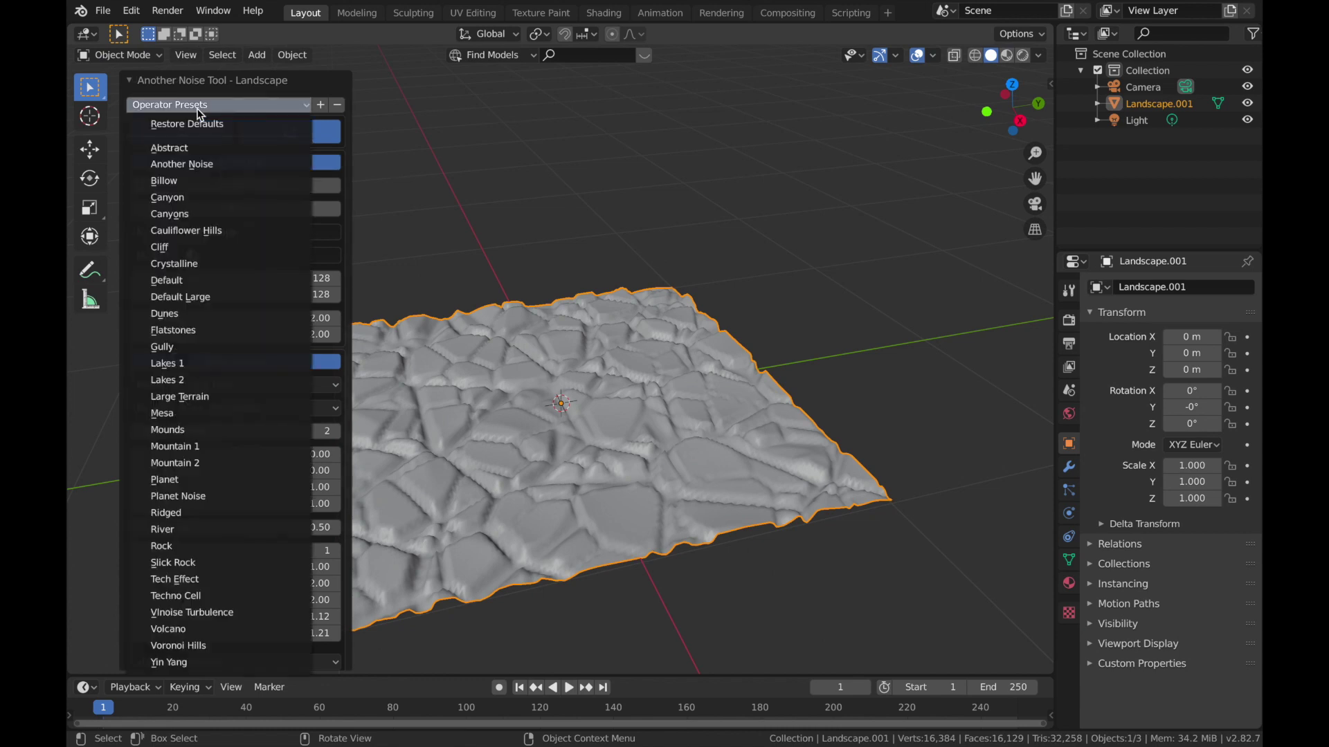
{"action": "left_click", "coordinate": [198, 383]}
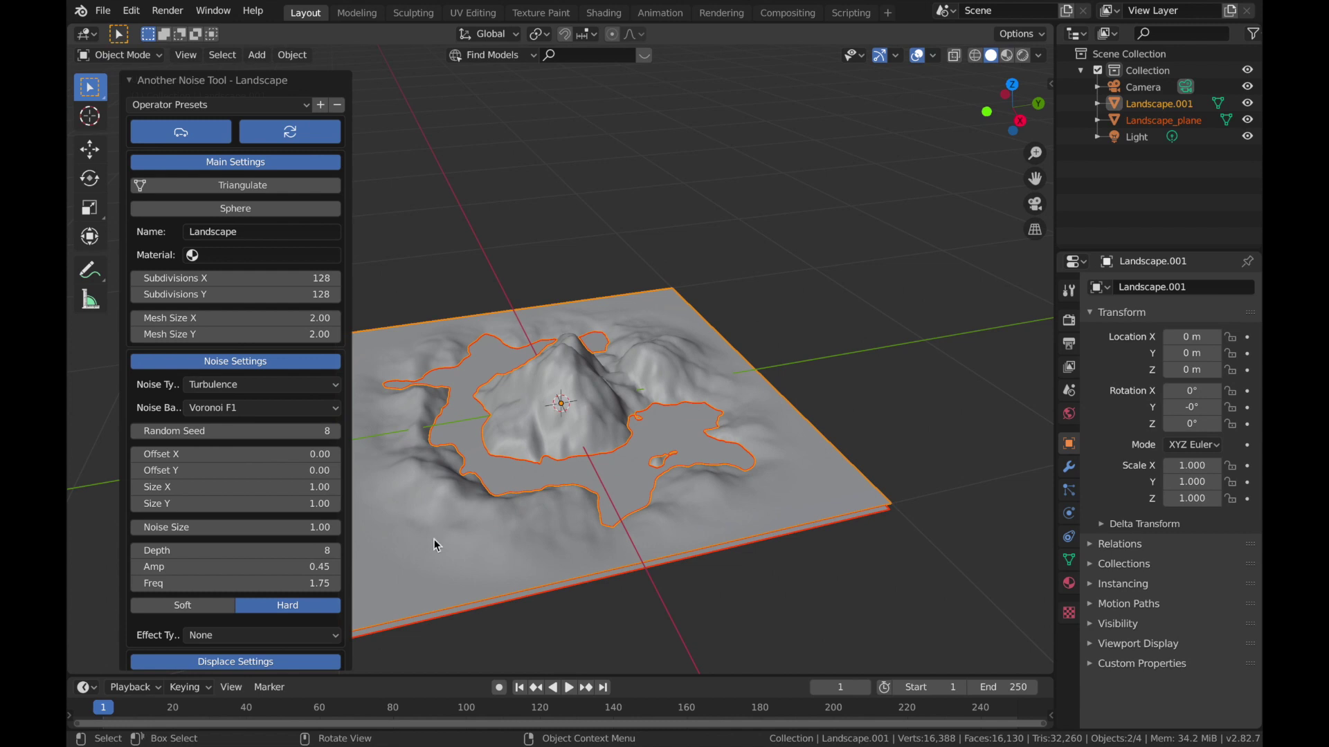
Step: Apply the Canyon preset and lower the noise Depth from 8 to 5
{"action": "left_click", "coordinate": [206, 108]}
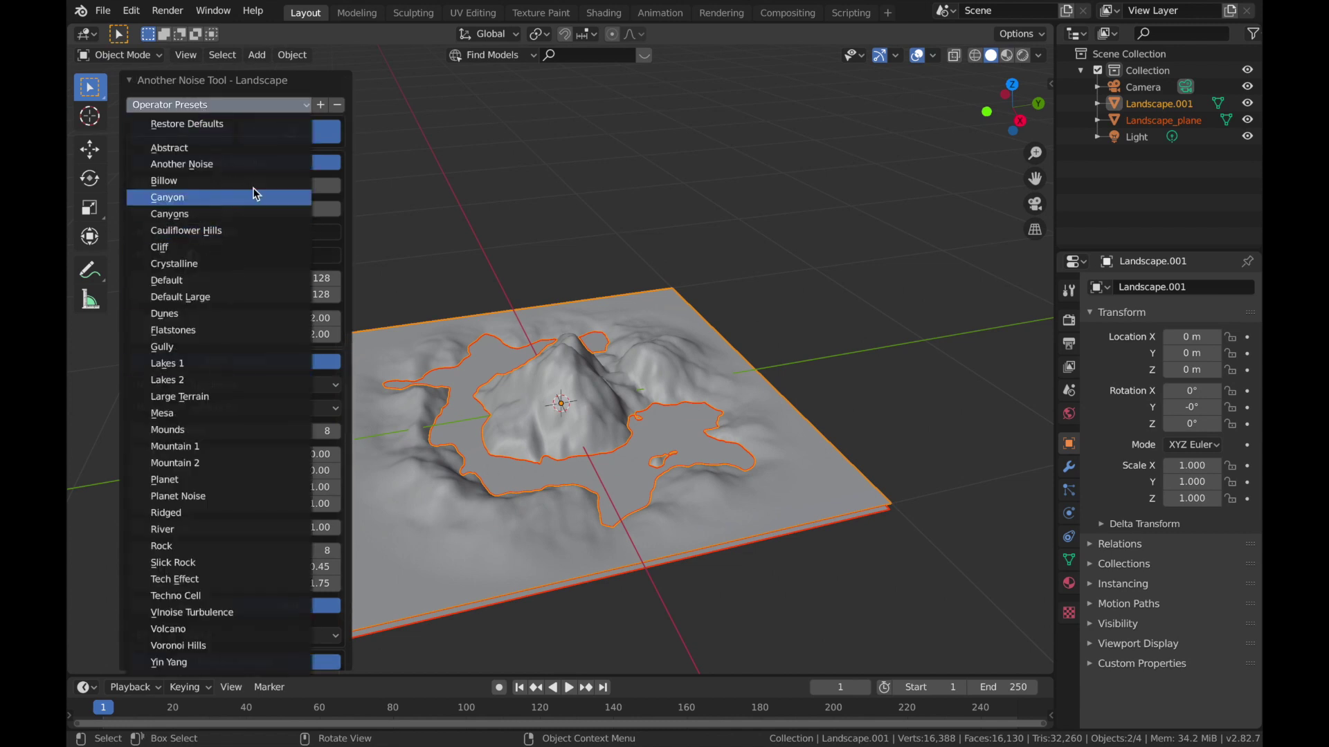
{"action": "left_click", "coordinate": [234, 199]}
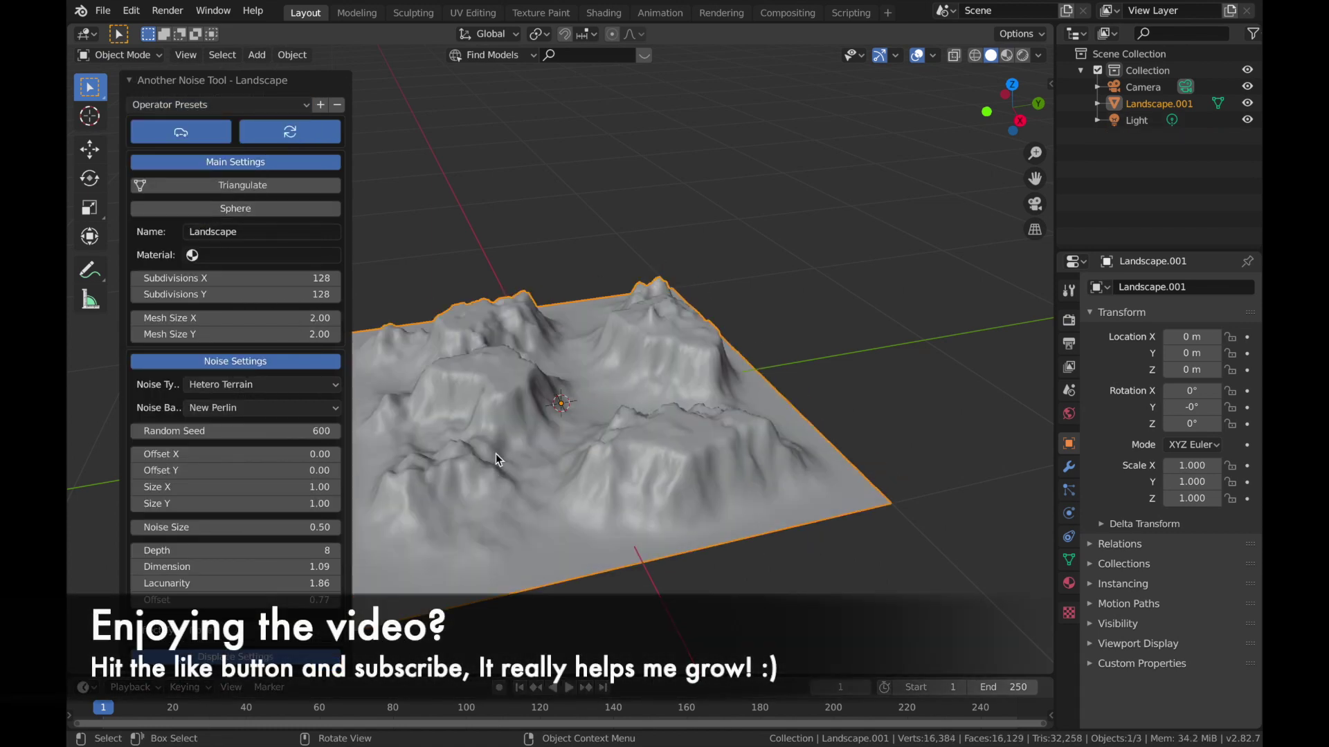
{"action": "middle_click_drag", "start_coordinate": [492, 468], "coordinate": [484, 477]}
{"action": "left_click_drag", "start_coordinate": [319, 550], "coordinate": [290, 551]}
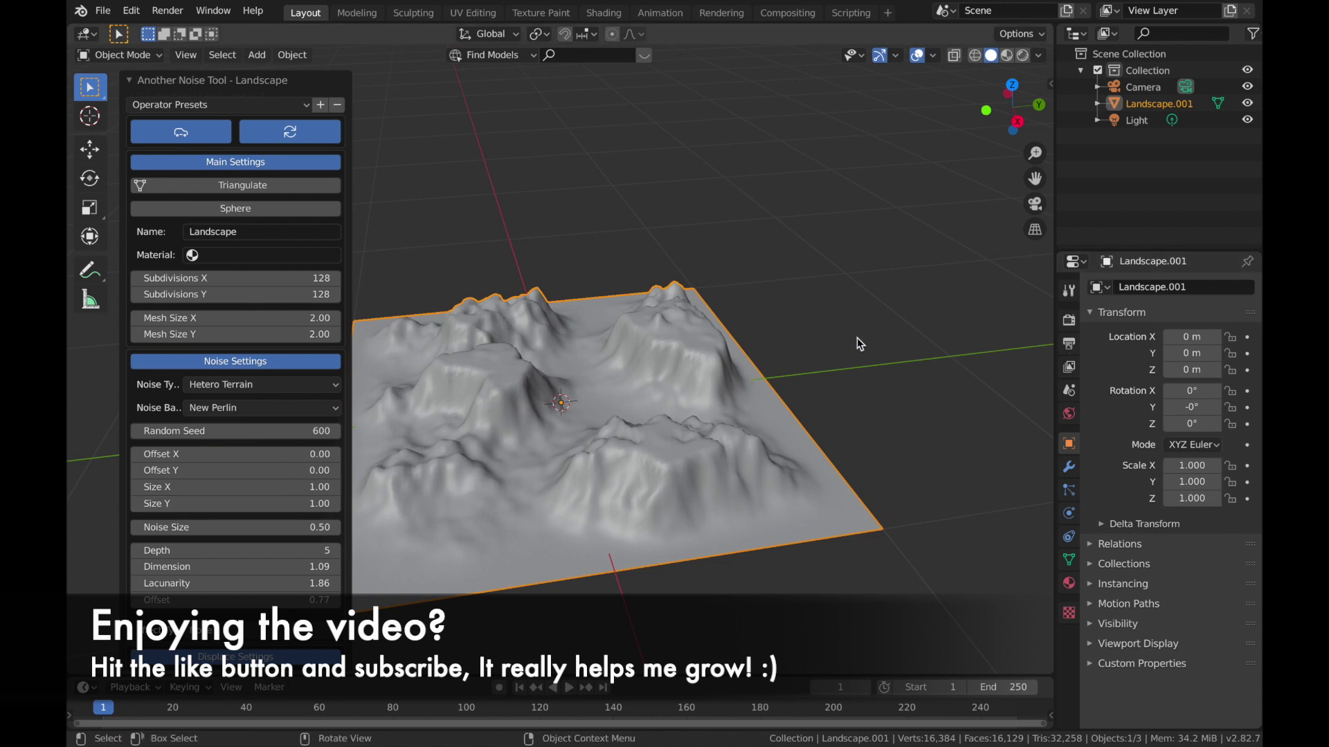
Step: Scale Landscape.001 up by a factor of 8
{"action": "left_click", "coordinate": [811, 221]}
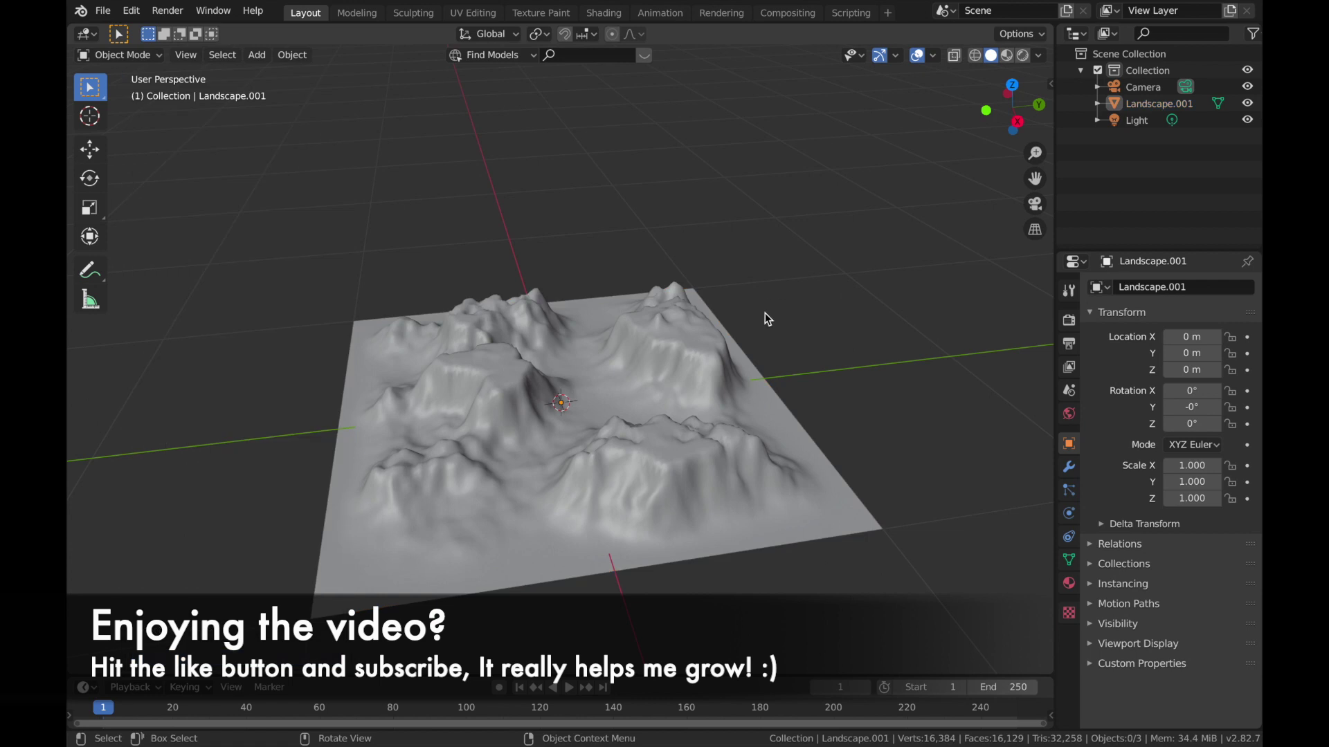
{"action": "scroll", "coordinate": [765, 313], "scroll_direction": "down", "scroll_amount": 6}
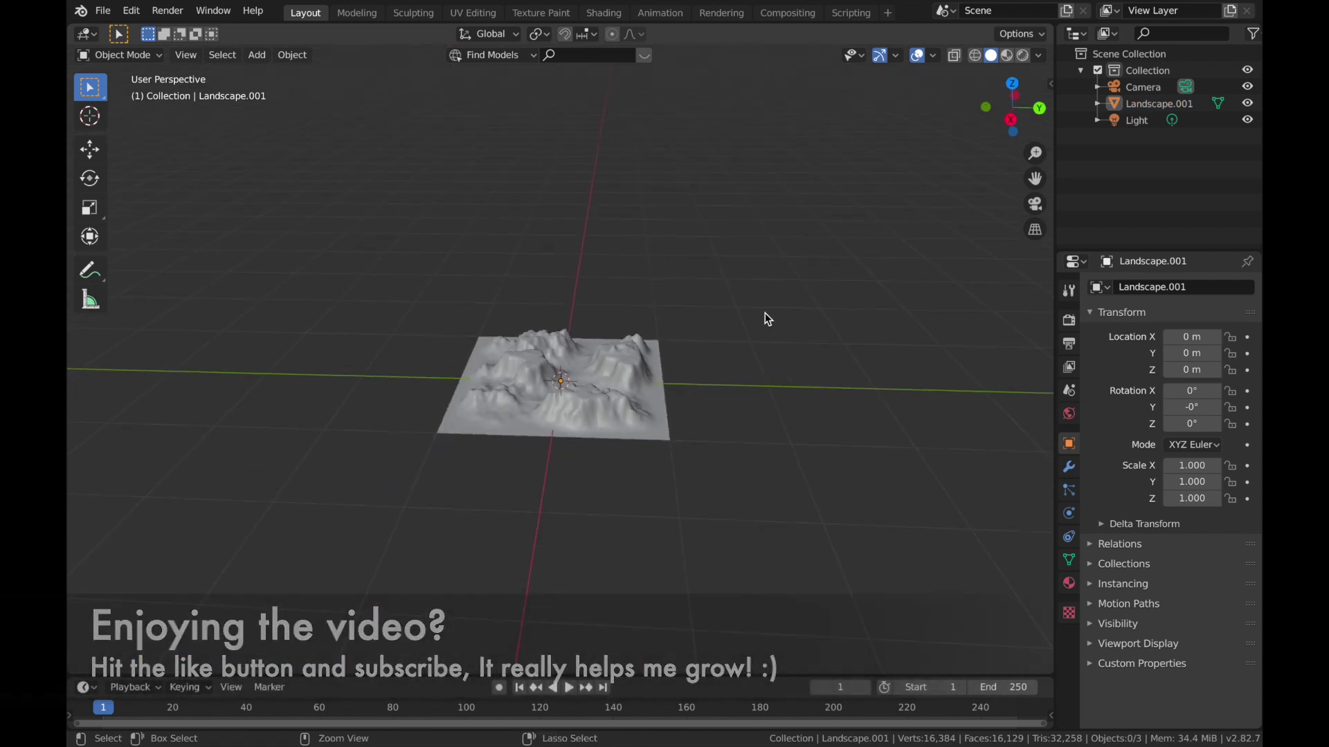
{"action": "middle_click_drag", "start_coordinate": [765, 312], "coordinate": [758, 325]}
{"action": "left_click", "coordinate": [633, 391]}
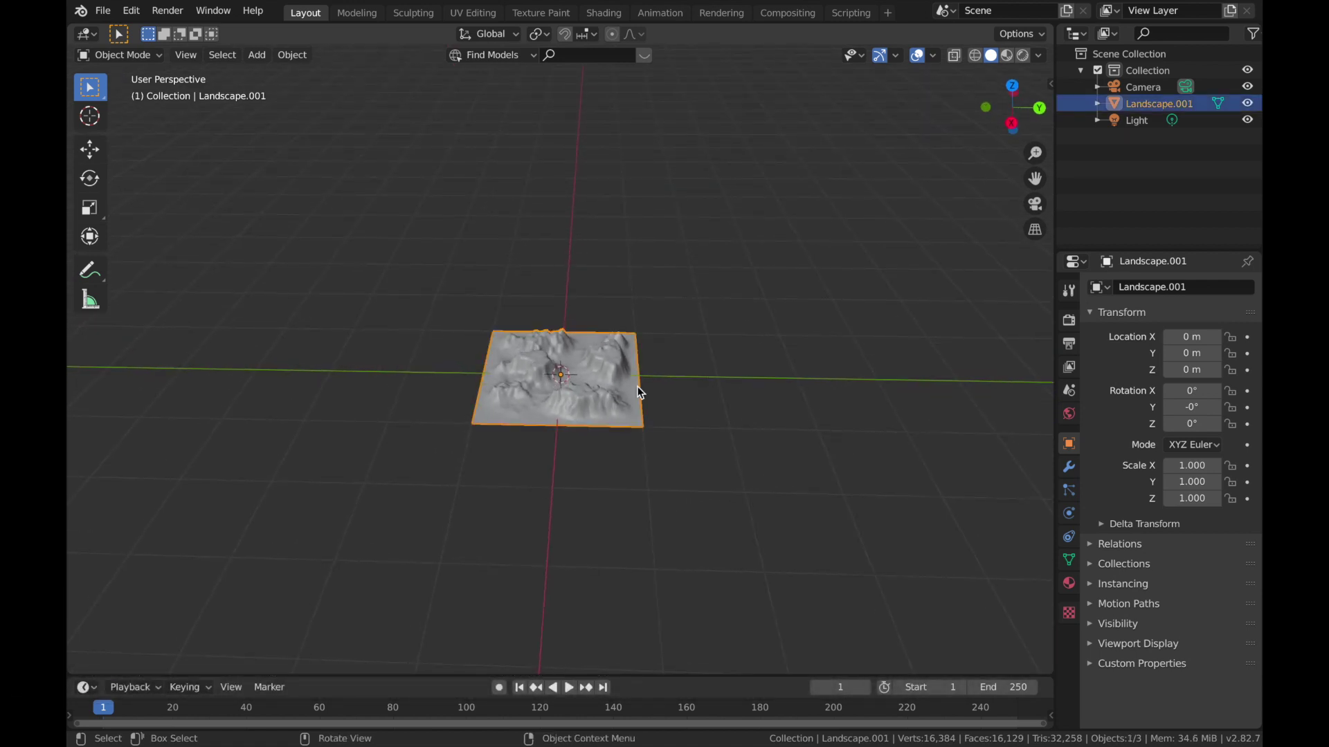
{"action": "key", "text": "s"}
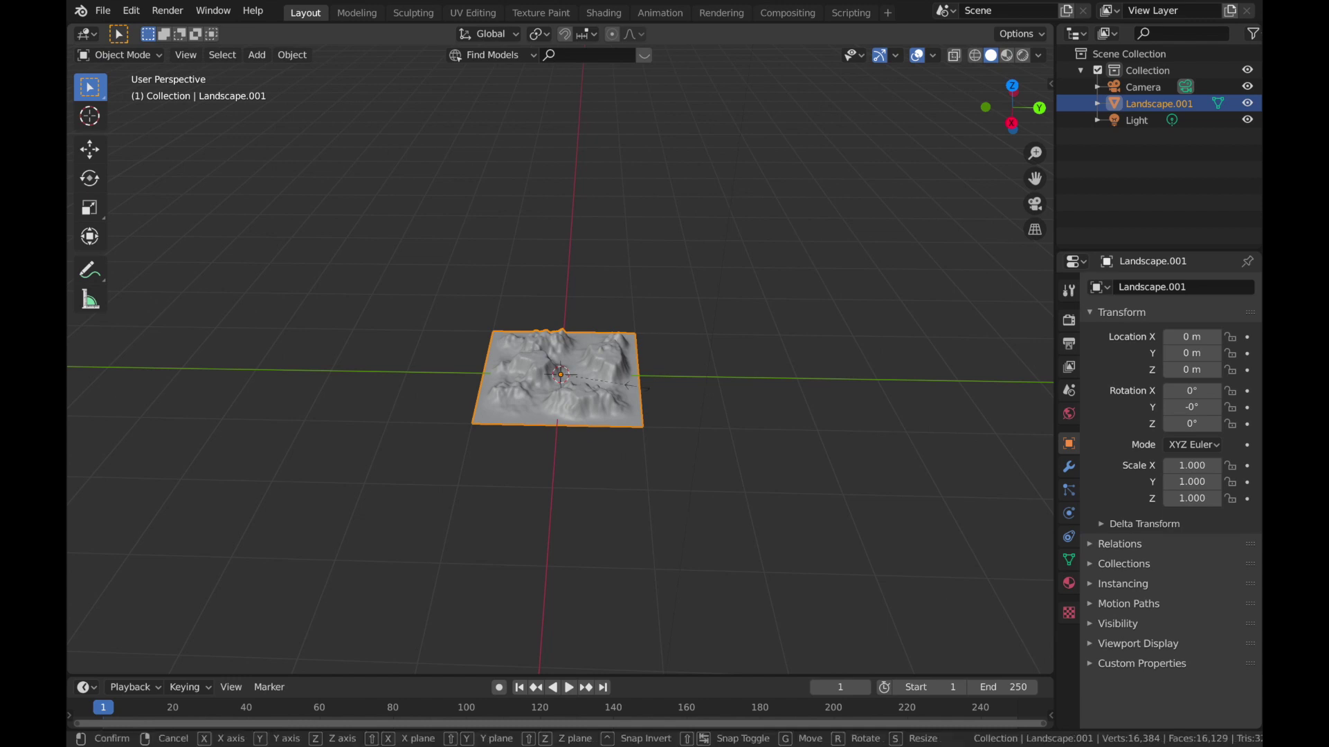
{"action": "key", "text": "8"}
{"action": "left_click", "coordinate": [648, 386]}
{"action": "scroll", "coordinate": [649, 372], "scroll_direction": "down", "scroll_amount": 10}
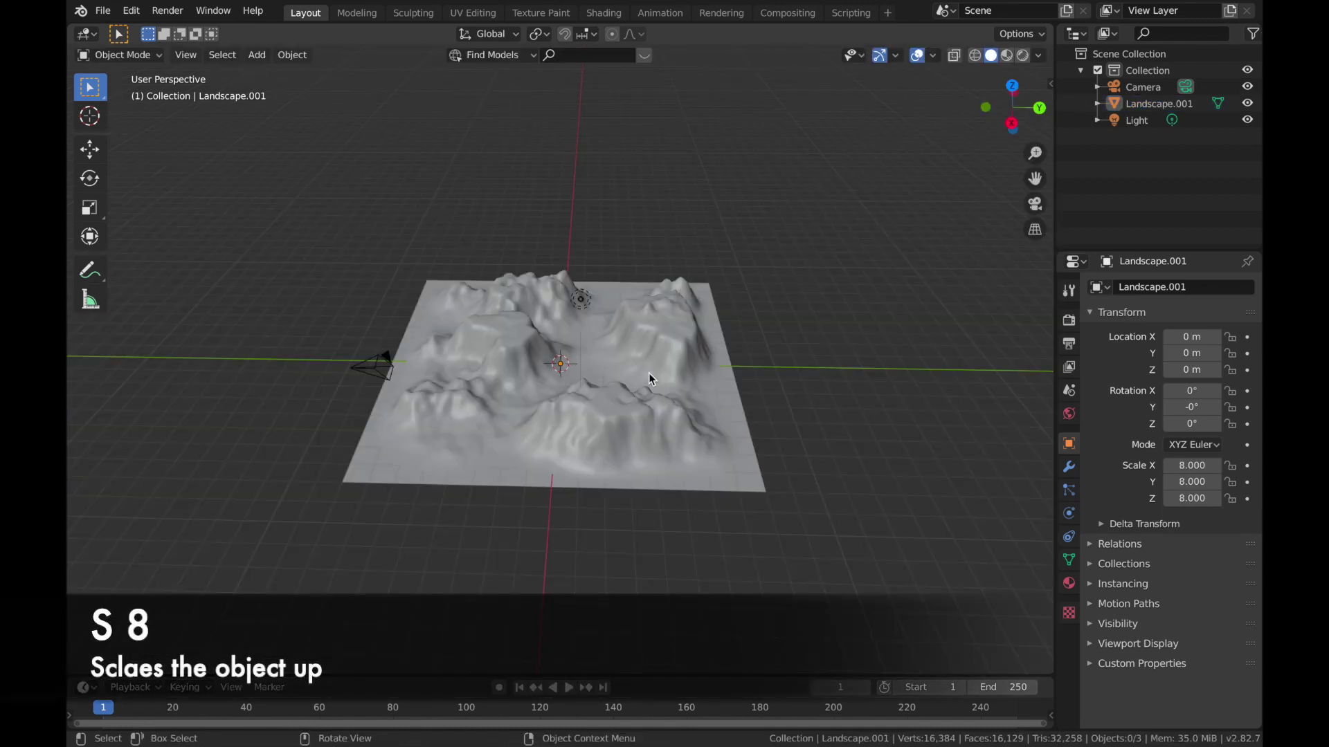
Step: Move Landscape.001 along Y to 18.683 m and deselect it
{"action": "key", "text": "g"}
{"action": "key", "text": "y"}
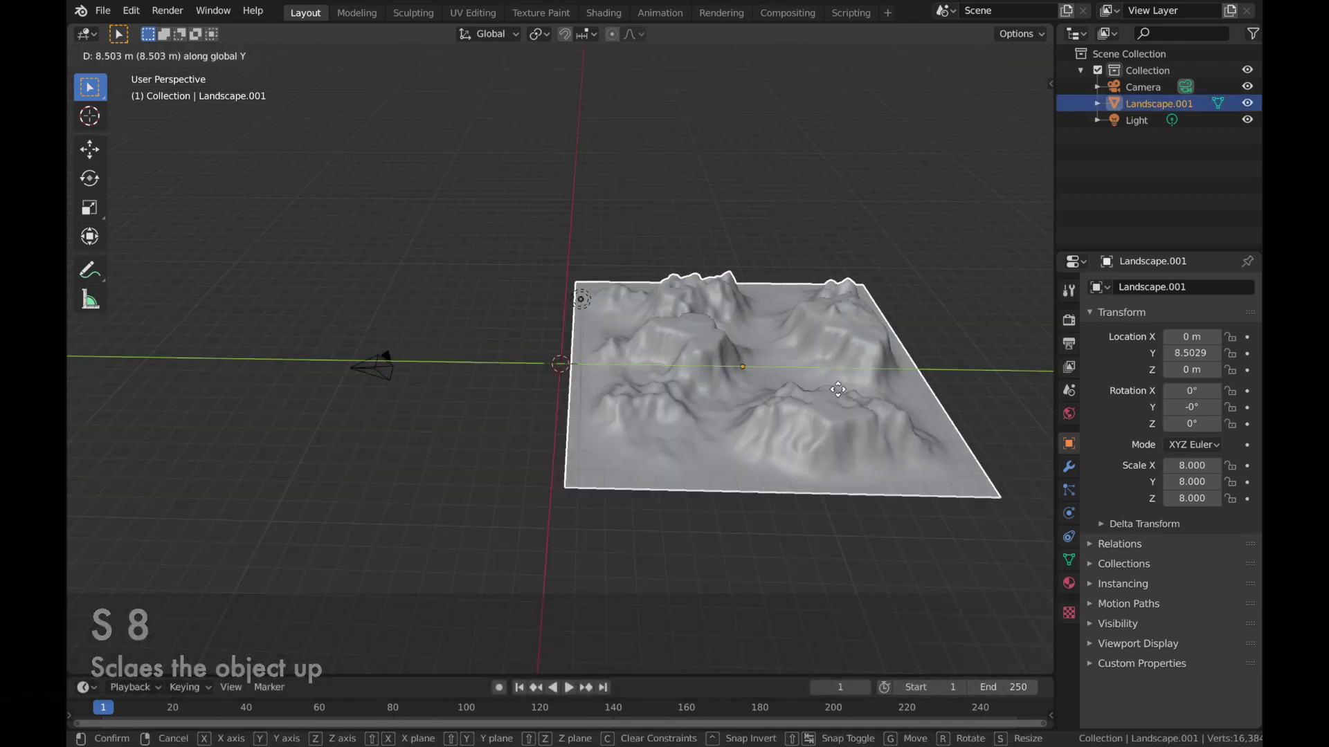
{"action": "left_click", "coordinate": [69, 404]}
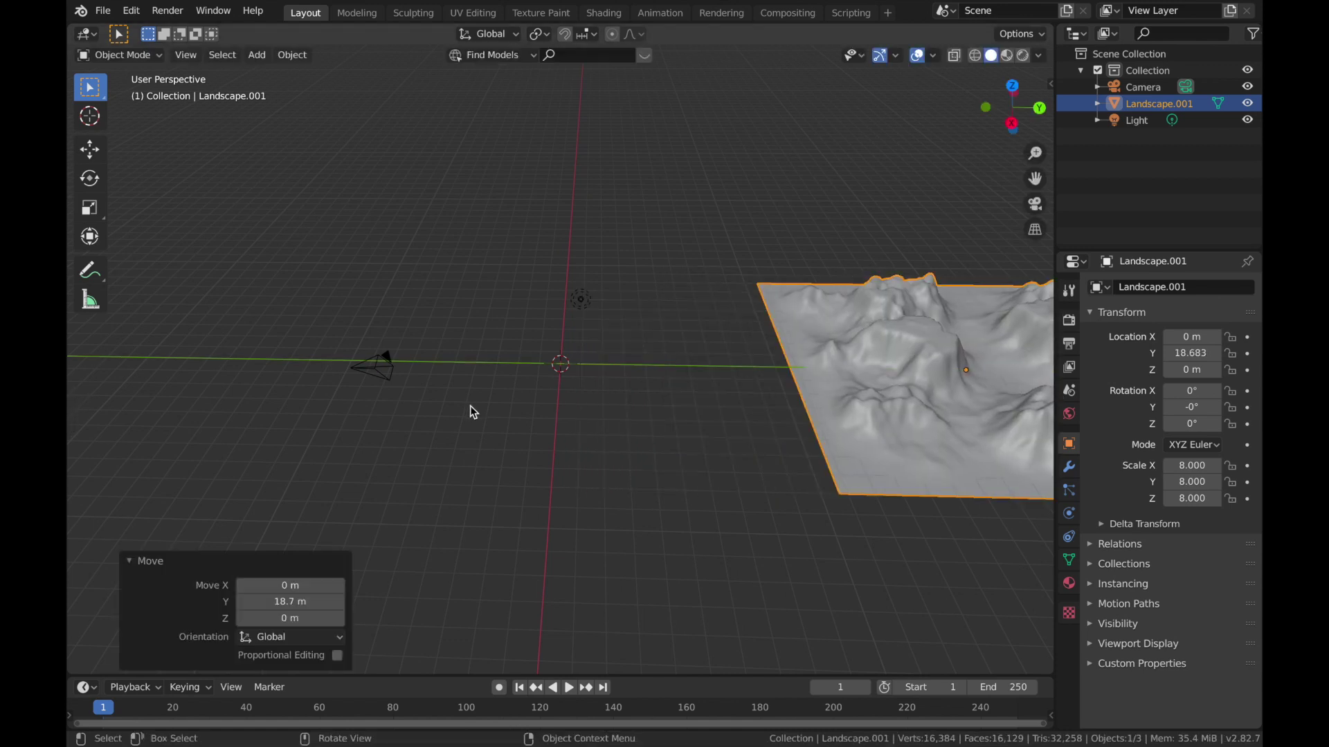
{"action": "key", "text": "alt+a"}
{"action": "key", "text": "shift+a"}
Step: Add a second landscape, Landscape.002, at the origin and frame it
{"action": "mouse_move", "coordinate": [471, 407]}
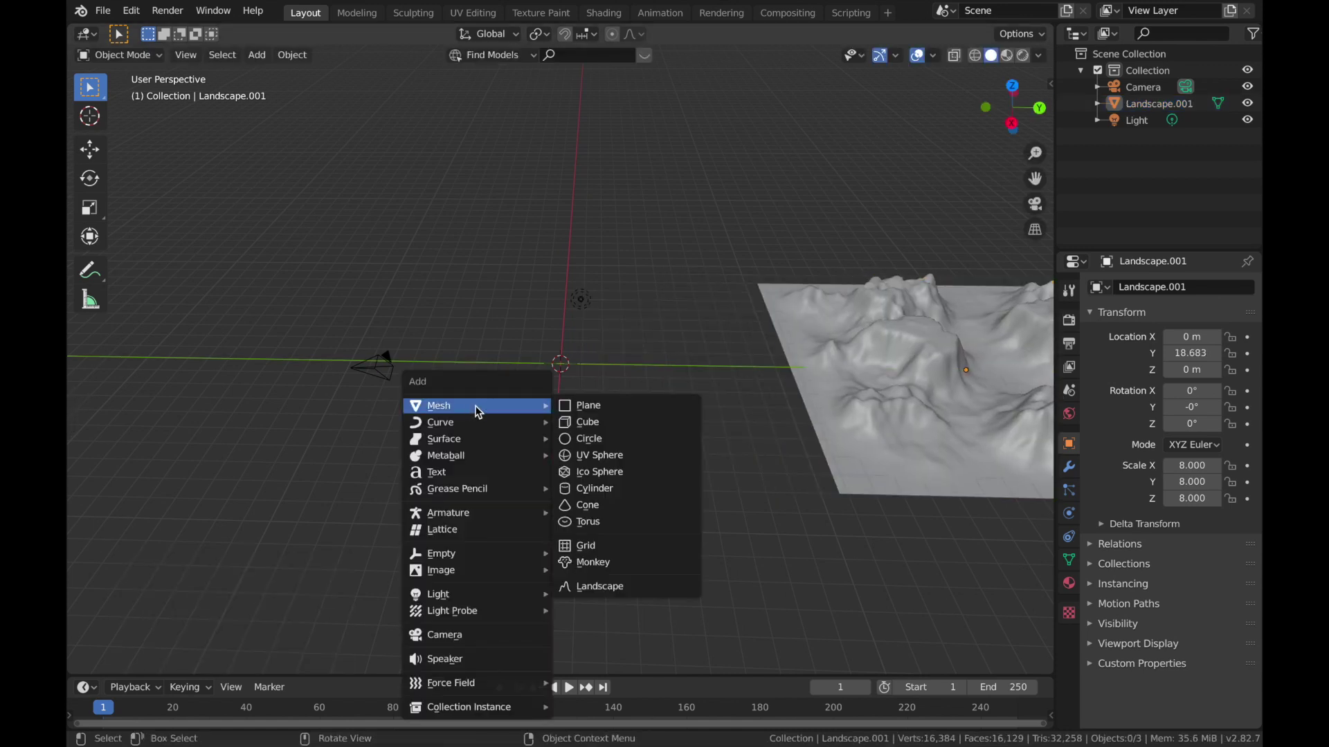
{"action": "left_click", "coordinate": [584, 587]}
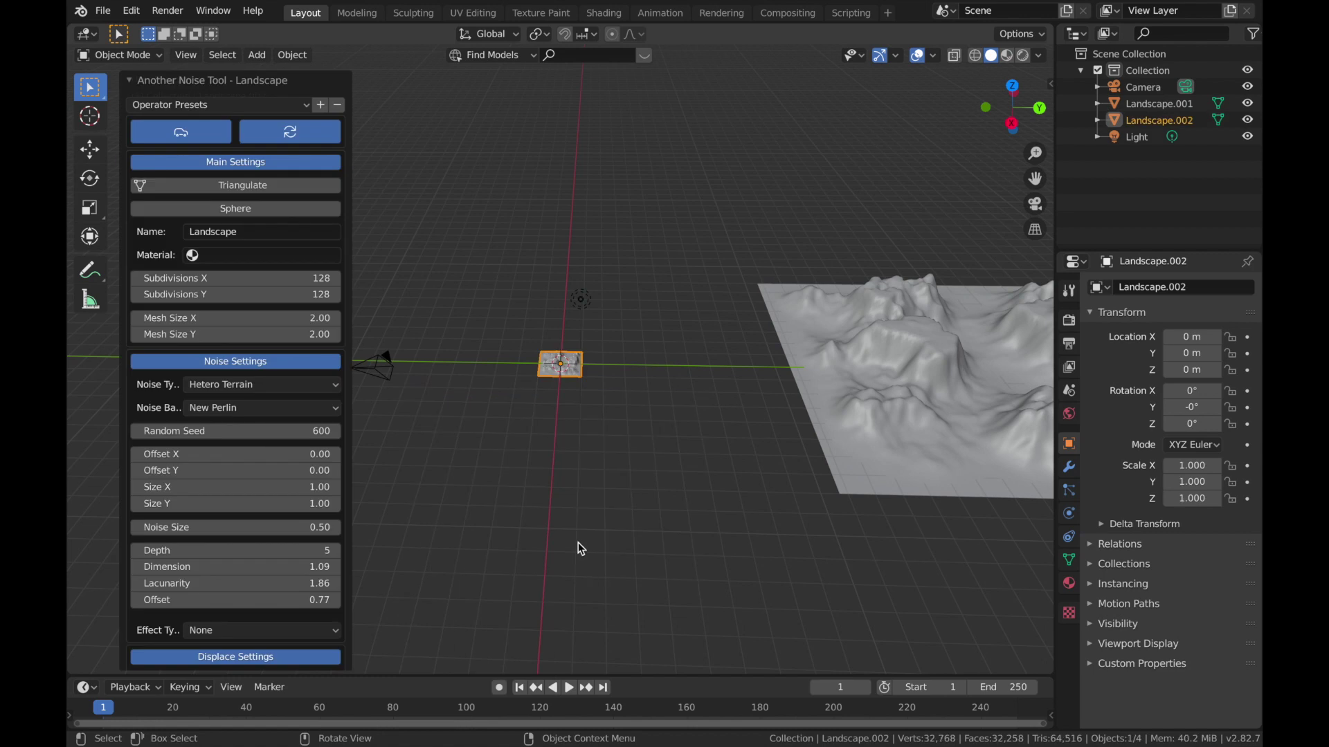
{"action": "key", "text": "grave"}
{"action": "key", "text": "3"}
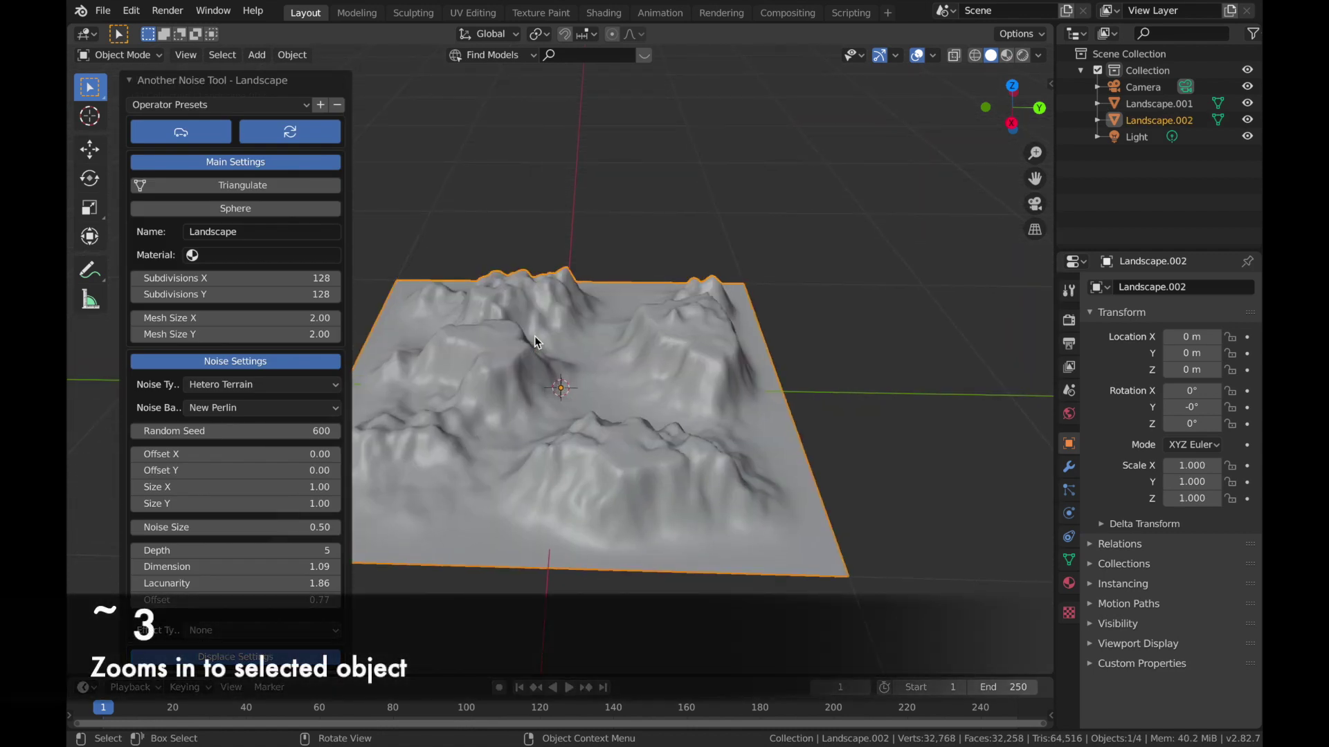
{"action": "key", "text": "grave"}
{"action": "left_click", "coordinate": [534, 336]}
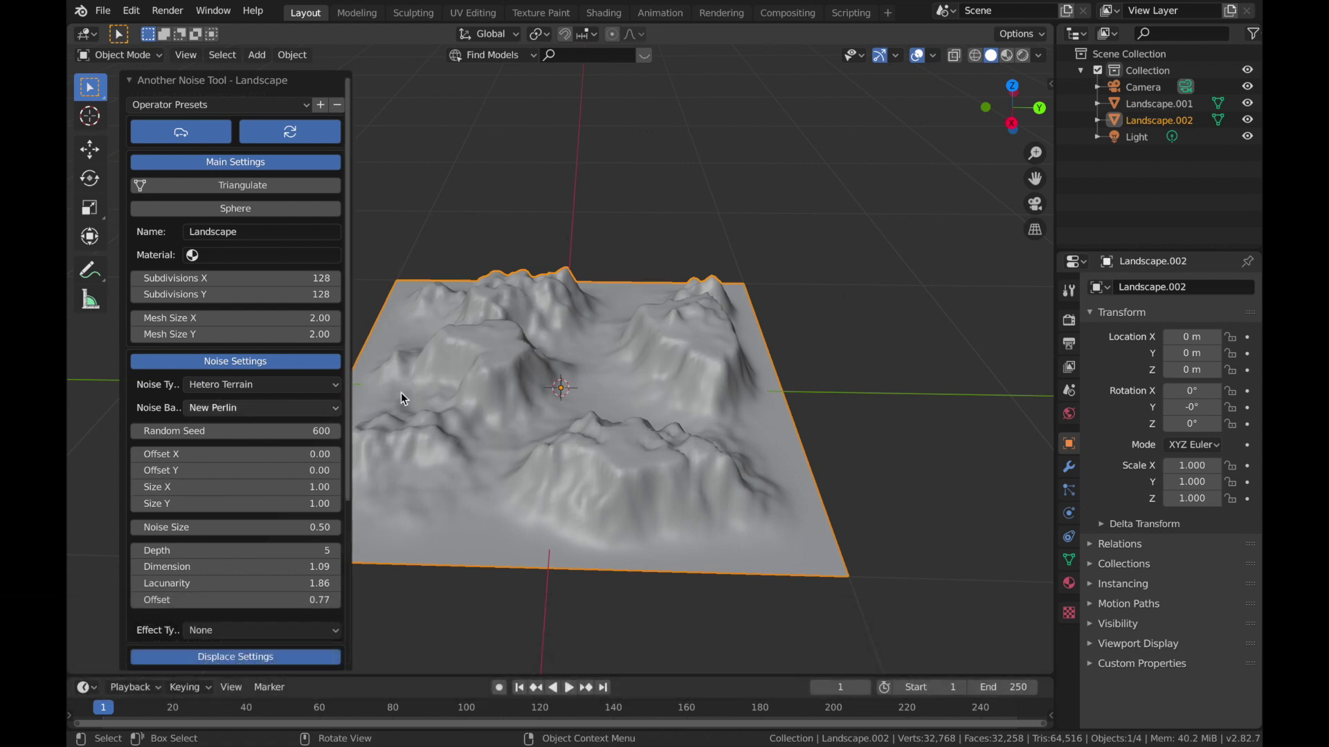
Step: Change Landscape.002's Random Seed from 600 to 522, then select it
{"action": "left_click_drag", "start_coordinate": [224, 431], "coordinate": [260, 433]}
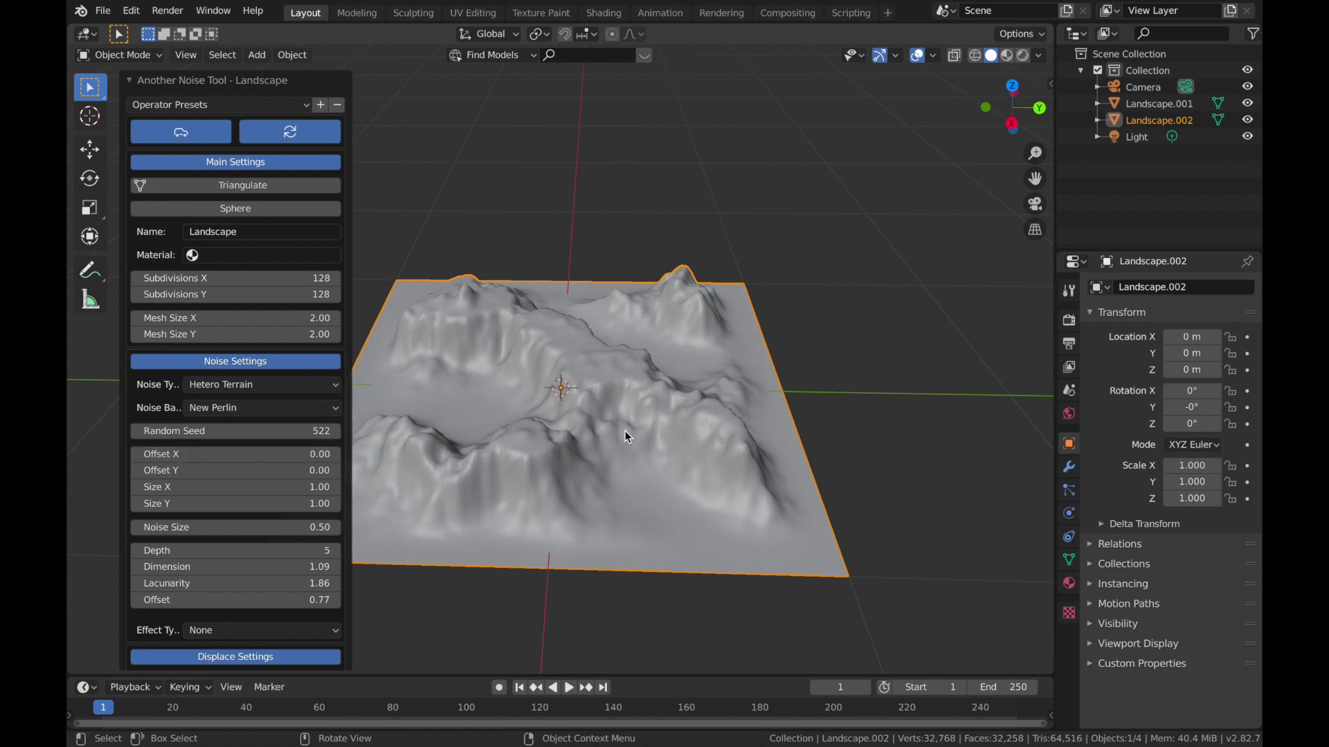
{"action": "middle_click_drag", "start_coordinate": [624, 437], "coordinate": [624, 437]}
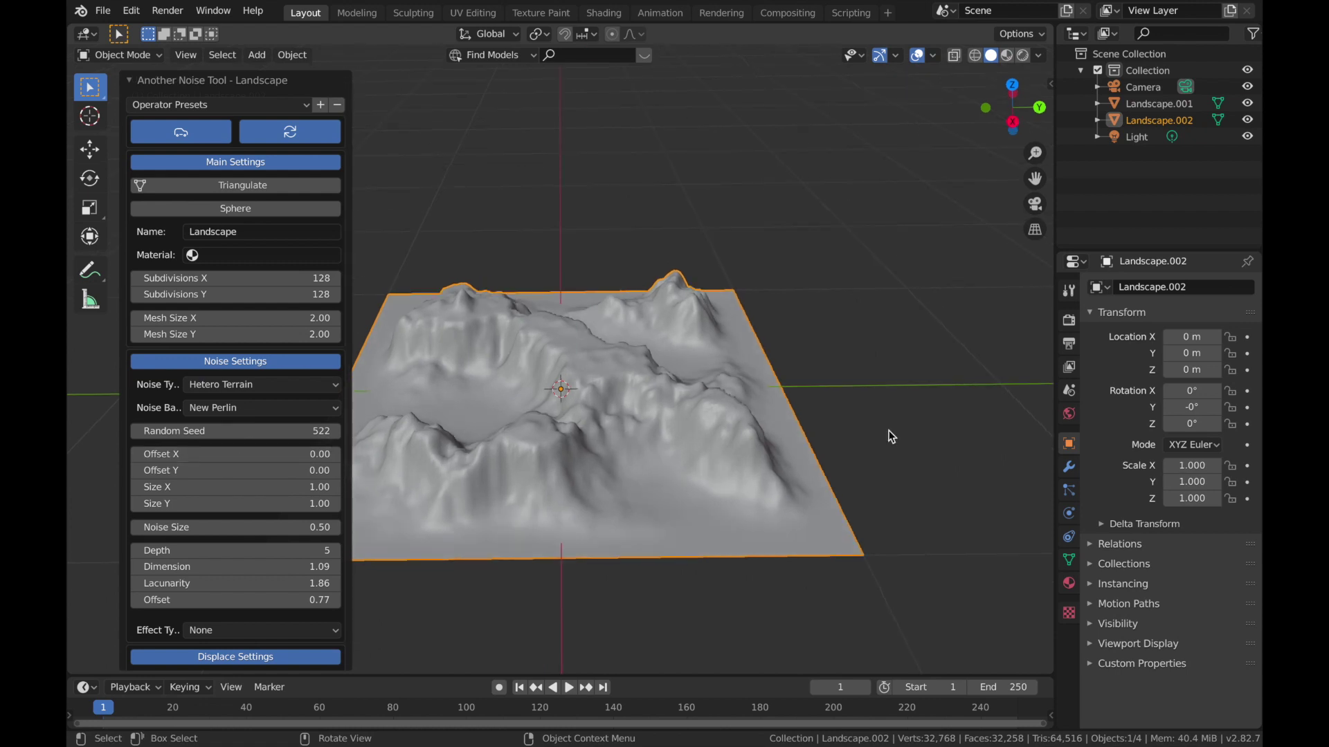
{"action": "scroll", "coordinate": [889, 436], "scroll_direction": "down", "scroll_amount": 6}
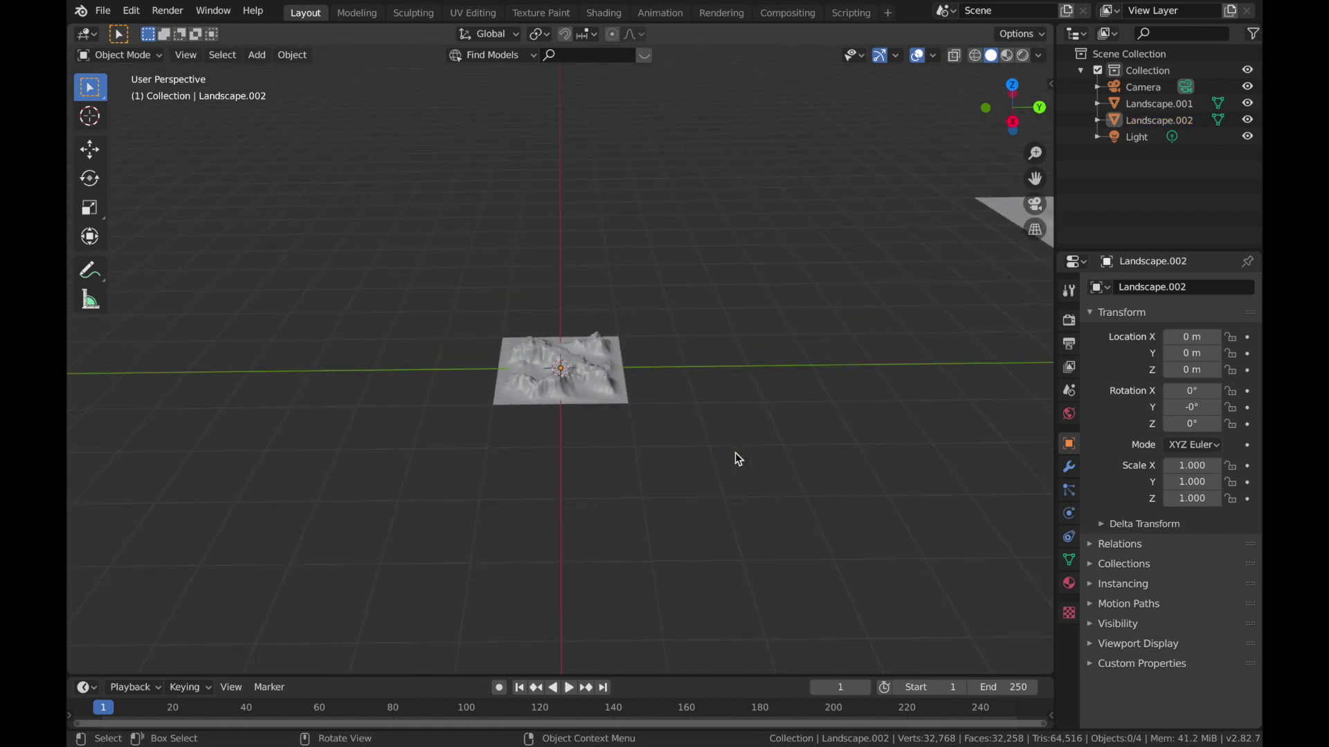
{"action": "scroll", "coordinate": [735, 452], "scroll_direction": "down", "scroll_amount": 2}
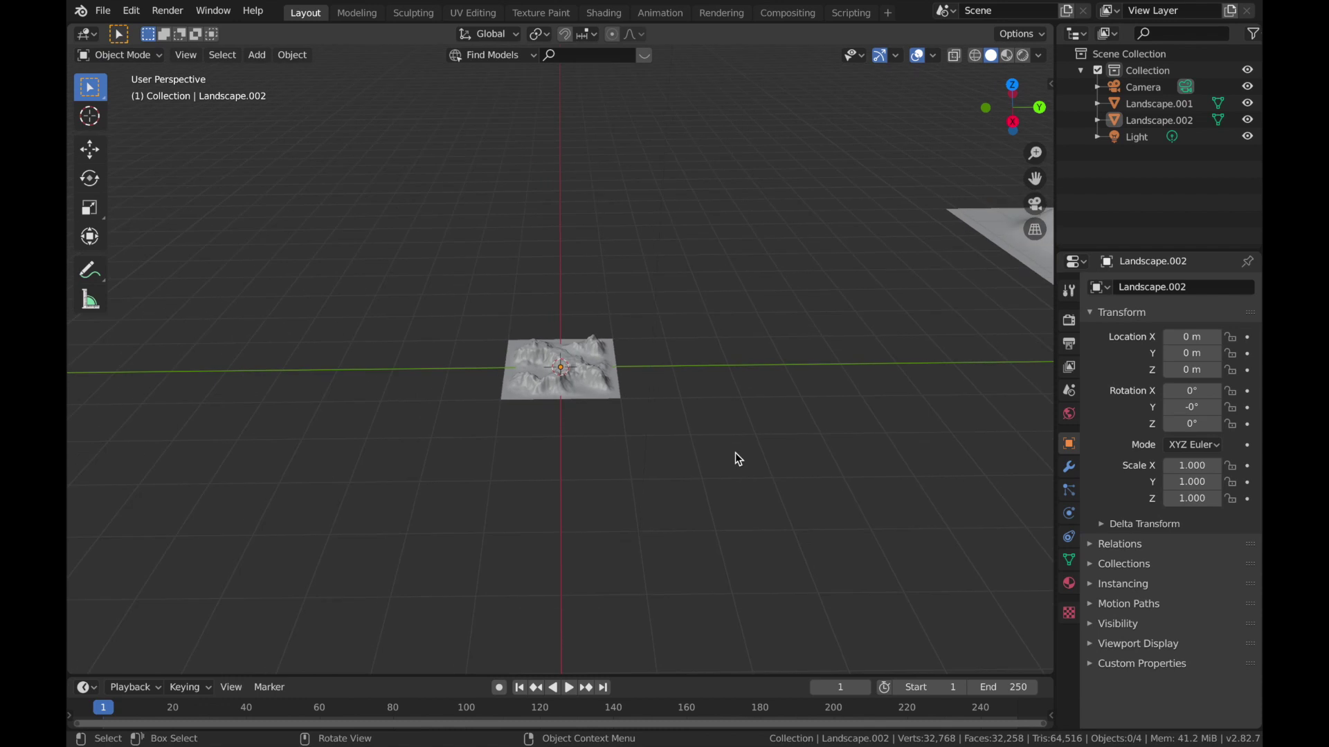
{"action": "left_click", "coordinate": [595, 381]}
Step: Scale Landscape.002 up by 8
{"action": "key", "text": "s"}
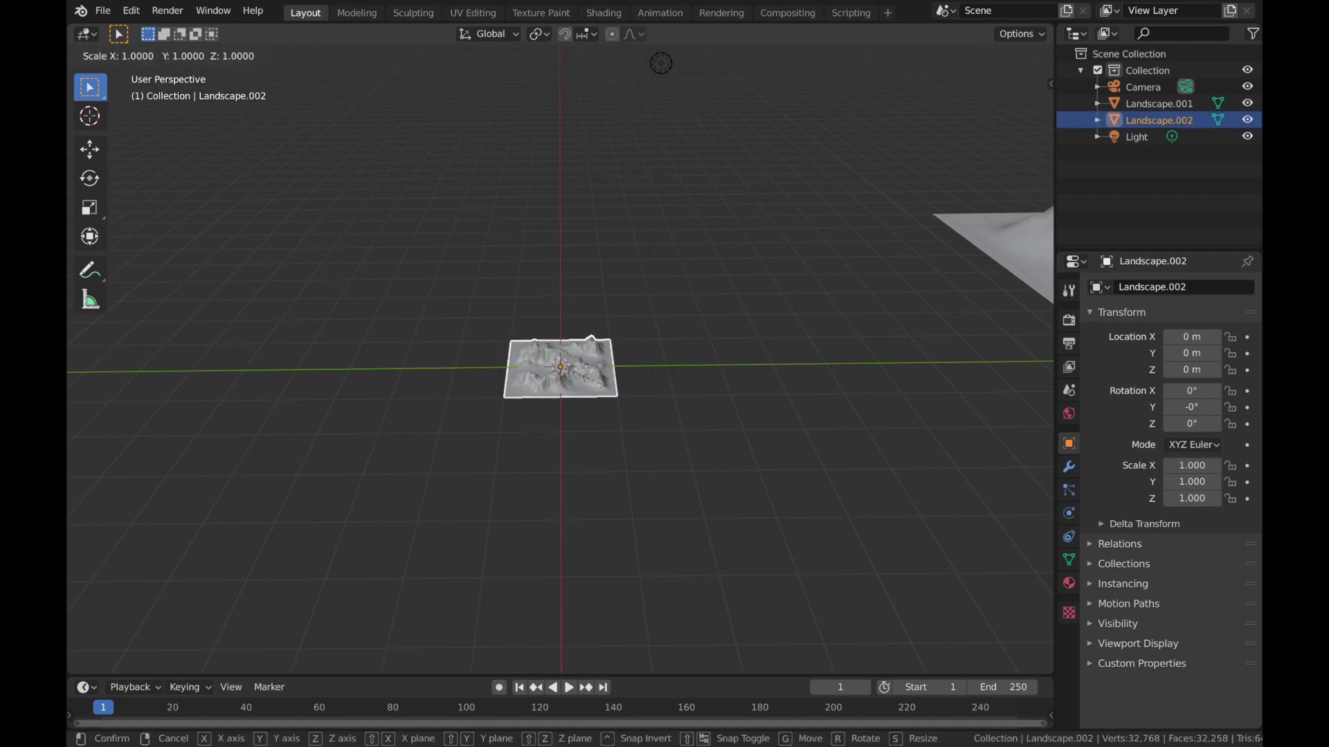
{"action": "type", "text": "8"}
{"action": "key", "text": "Return"}
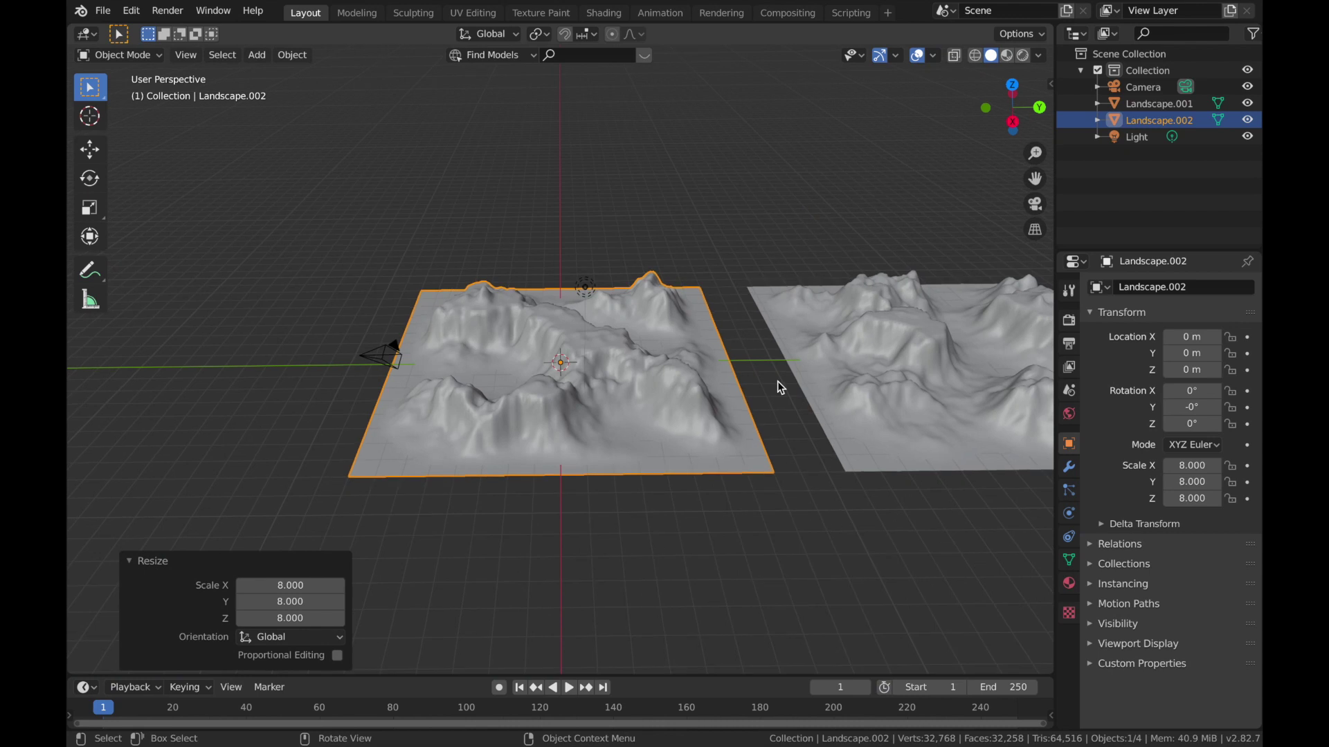
{"action": "scroll", "coordinate": [778, 381], "scroll_direction": "down", "scroll_amount": 2}
{"action": "middle_click_drag", "start_coordinate": [778, 381], "coordinate": [738, 405]}
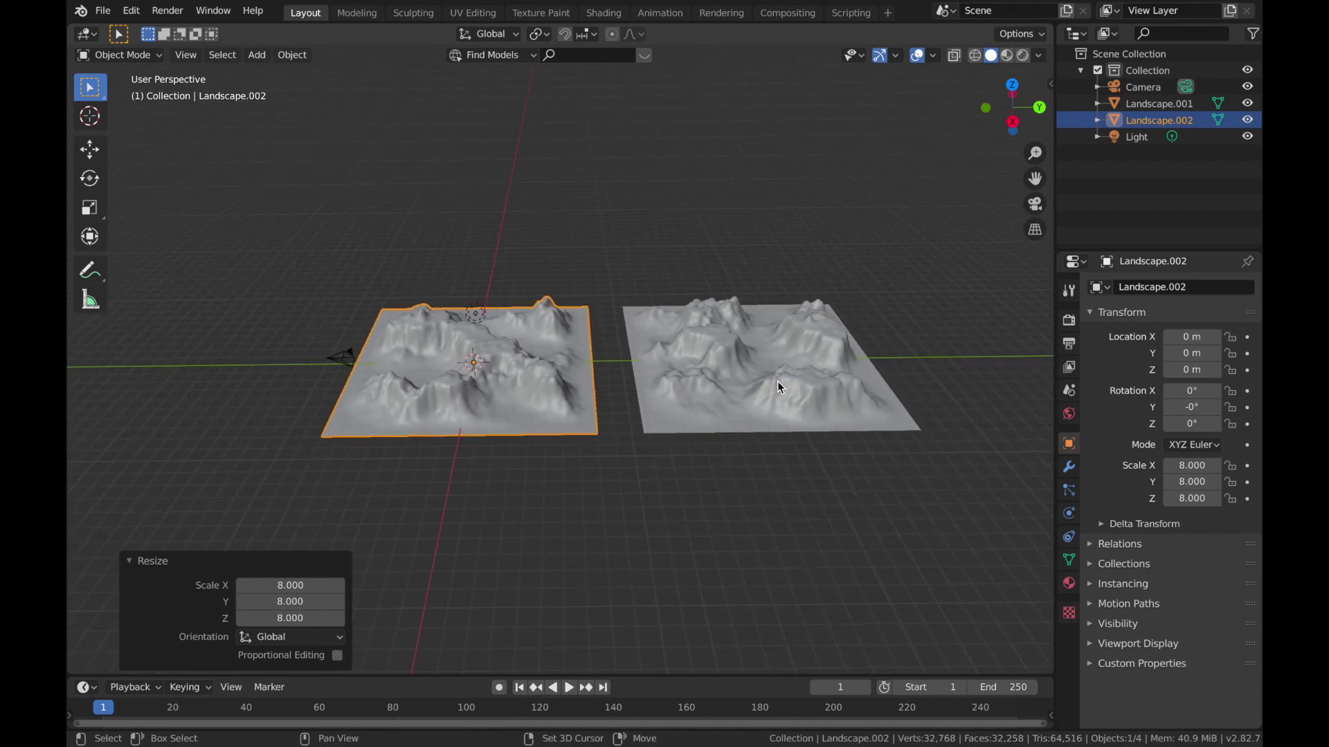
Step: Reset Landscape.001's location and move it 16 m along Y
{"action": "left_click", "coordinate": [739, 411]}
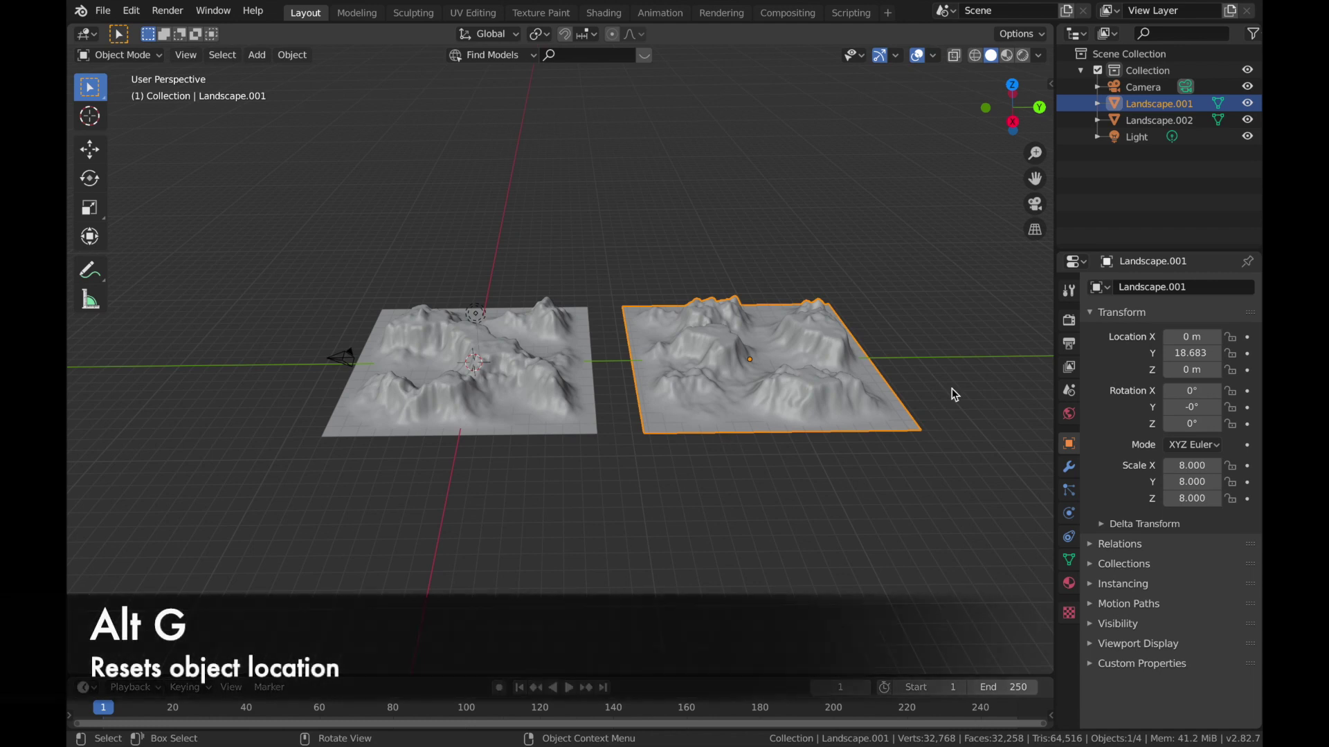
{"action": "key", "text": "alt+g"}
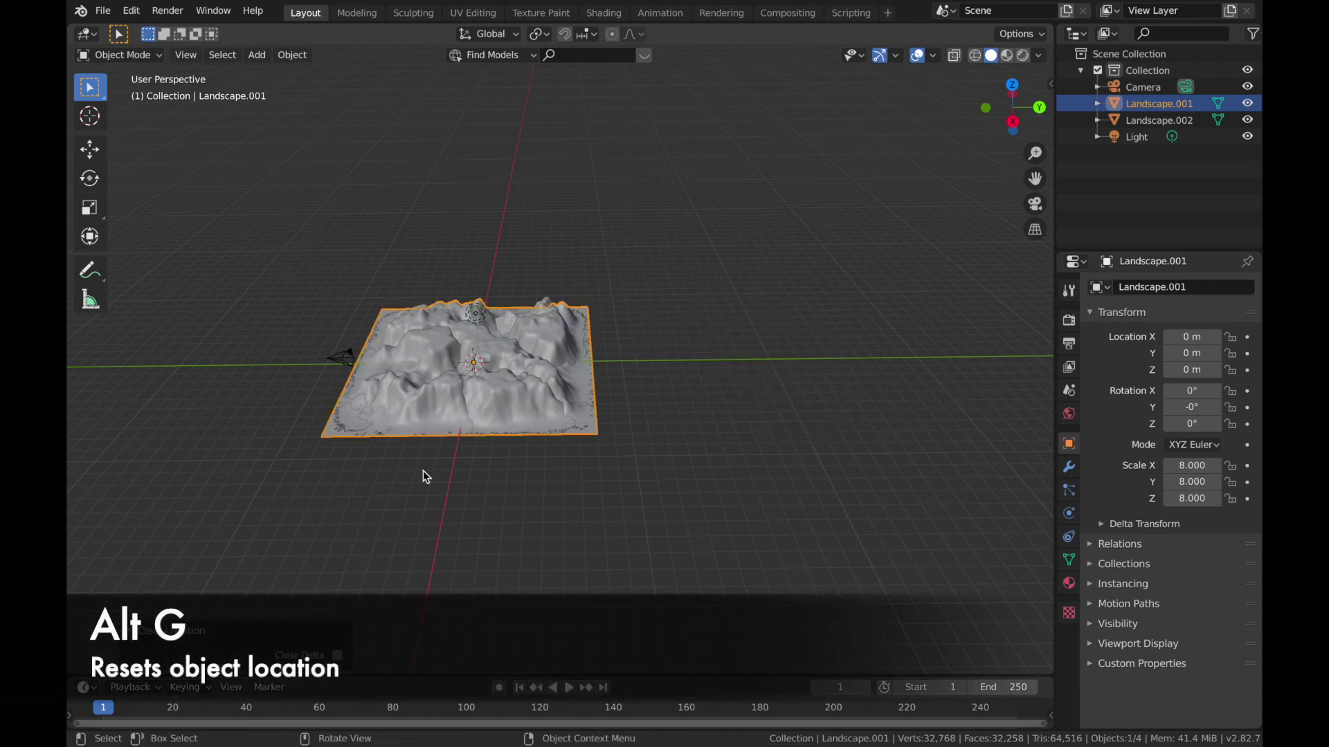
{"action": "key", "text": "g"}
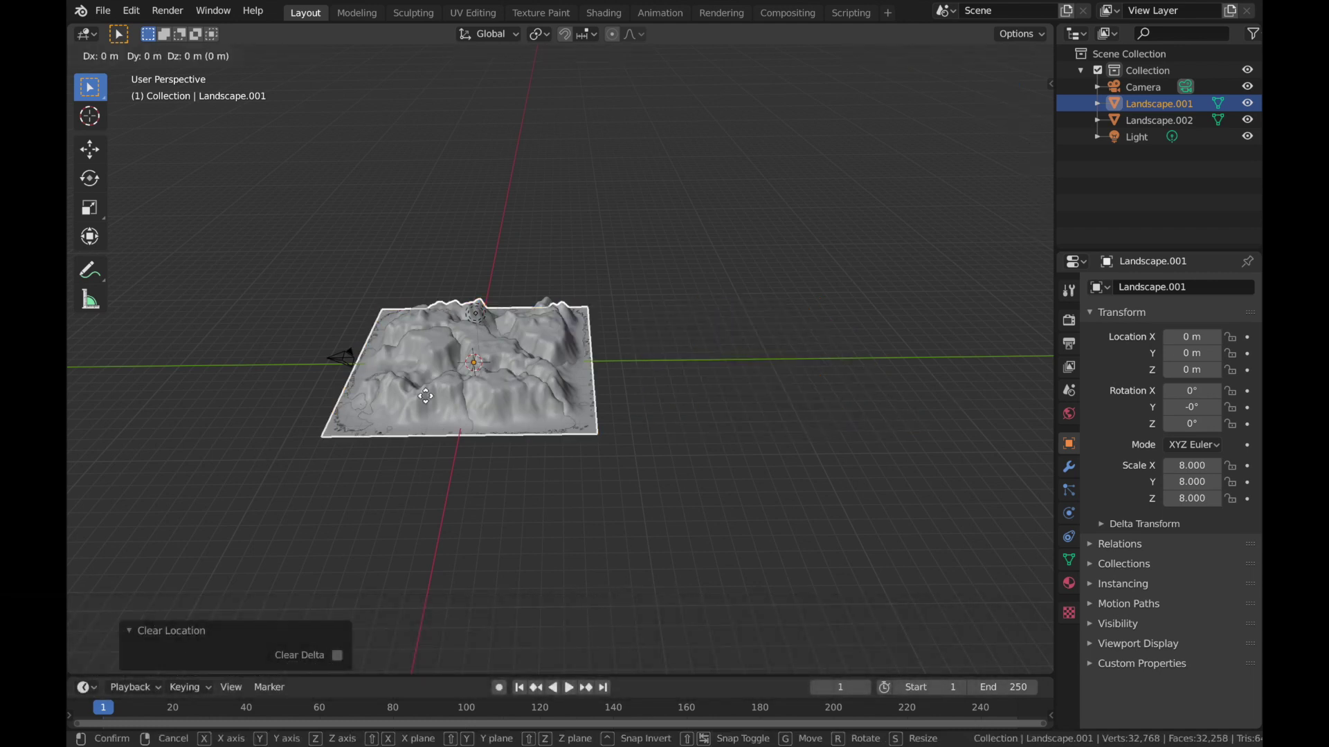
{"action": "type", "text": "y16"}
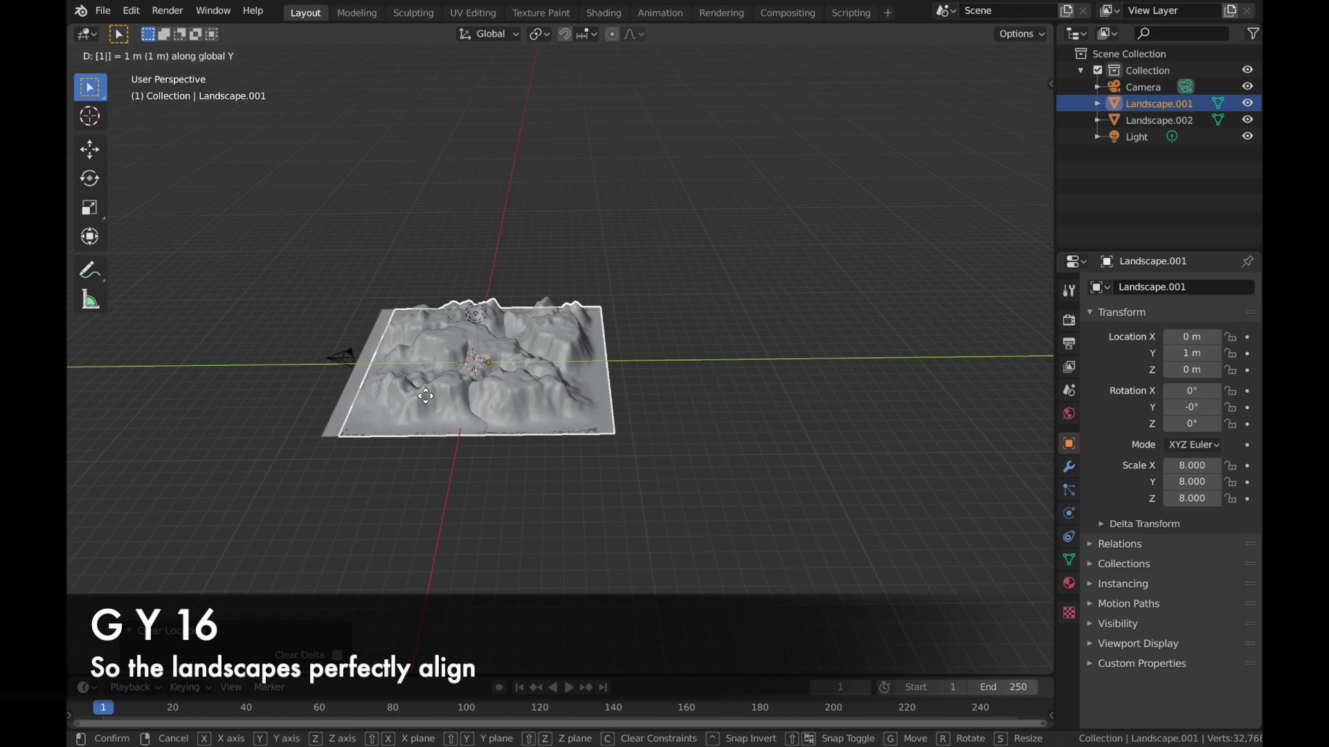
{"action": "key", "text": "Return"}
Step: Select Landscape.002 and then Landscape.001, ready for joining
{"action": "key", "text": "grave"}
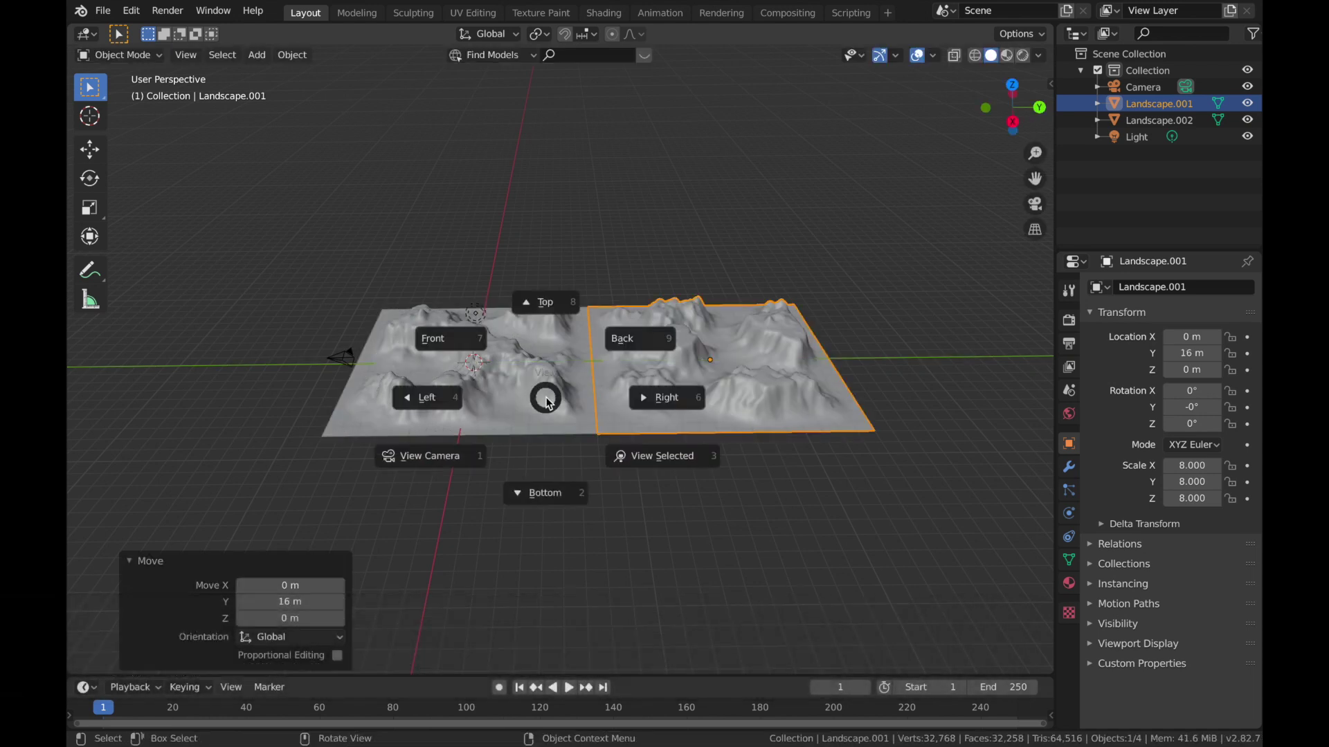
{"action": "key", "text": "8"}
{"action": "left_click", "coordinate": [371, 334]}
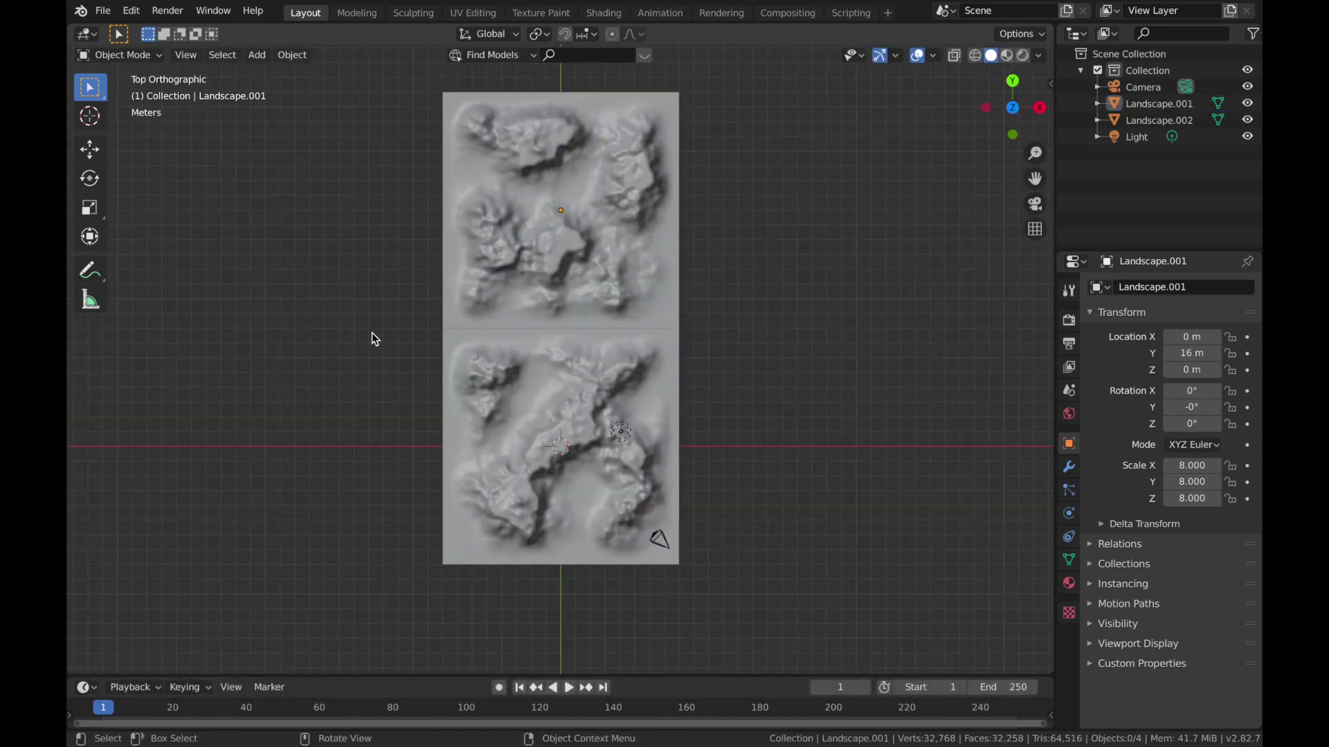
{"action": "middle_click_drag", "start_coordinate": [675, 369], "coordinate": [626, 339]}
{"action": "left_click", "coordinate": [627, 339]}
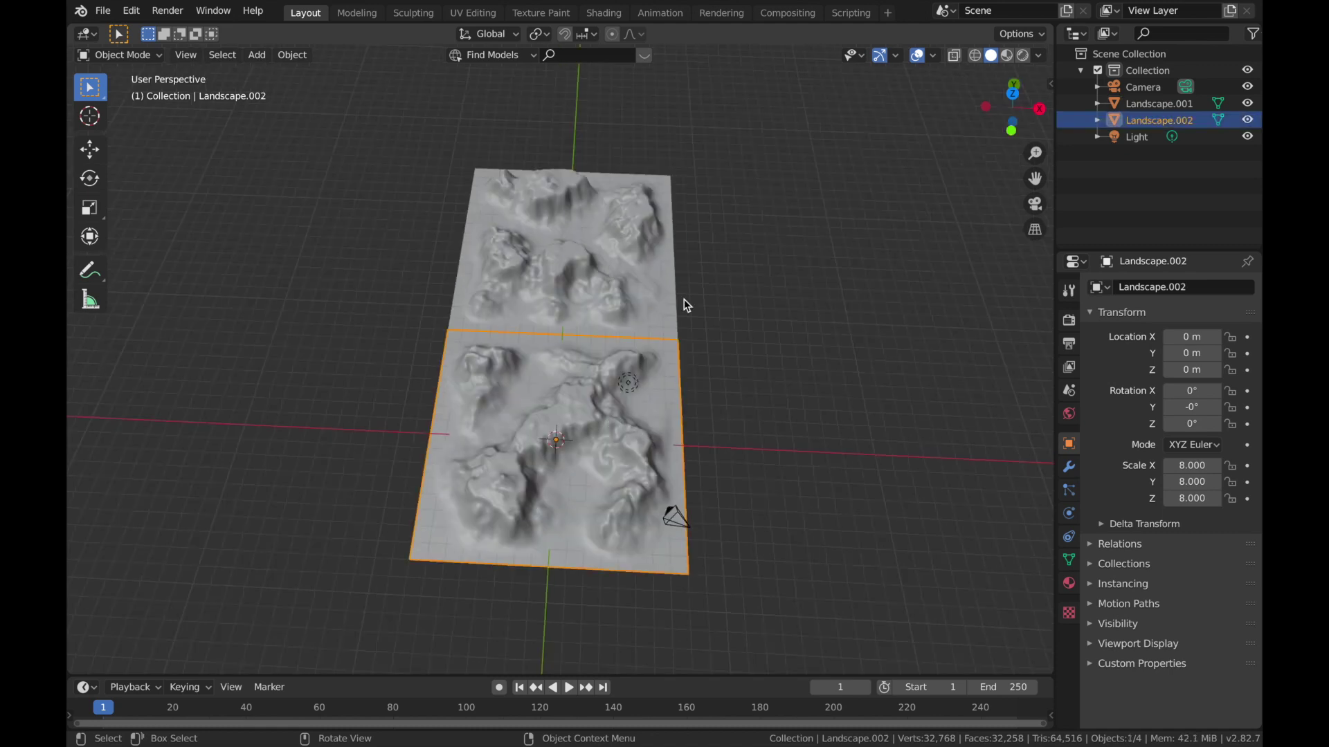
{"action": "left_click", "coordinate": [525, 242], "text": "shift"}
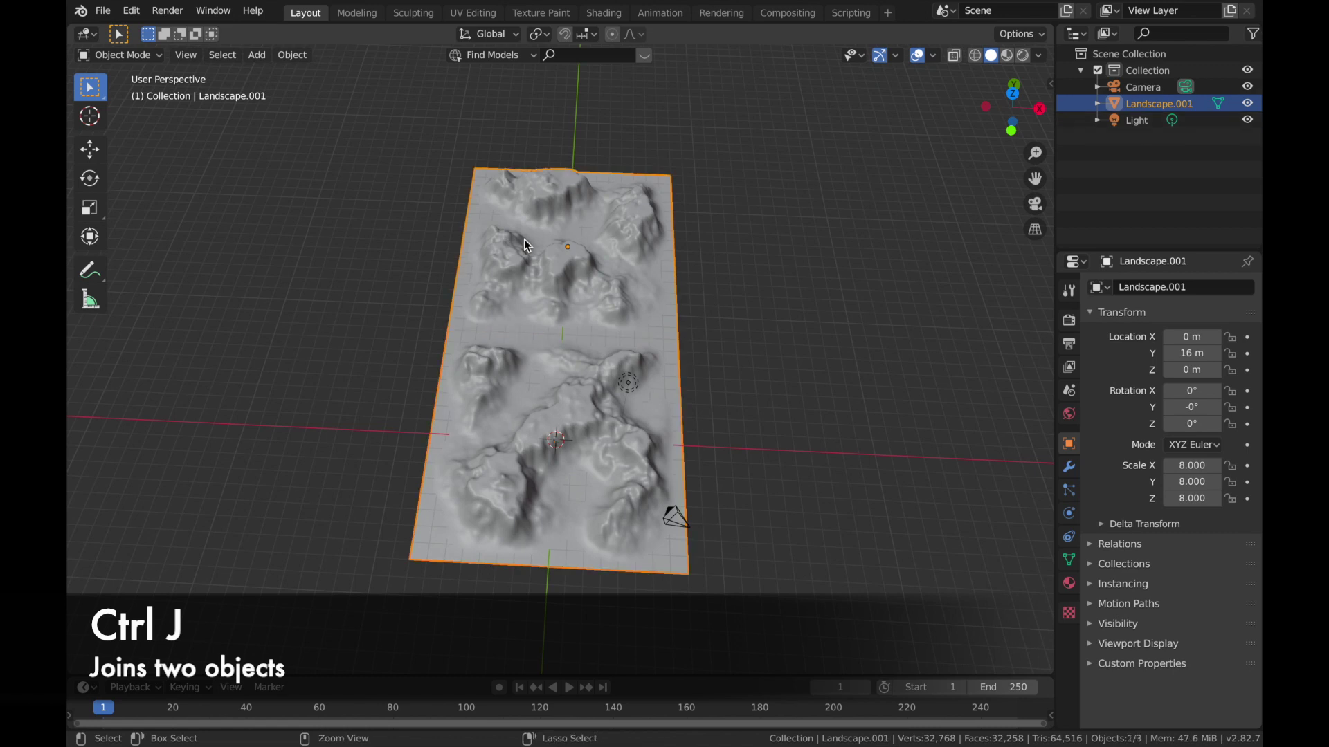
Step: Add a Plain Axes empty at the origin of the merged landscape
{"action": "middle_click_drag", "start_coordinate": [934, 202], "coordinate": [723, 410]}
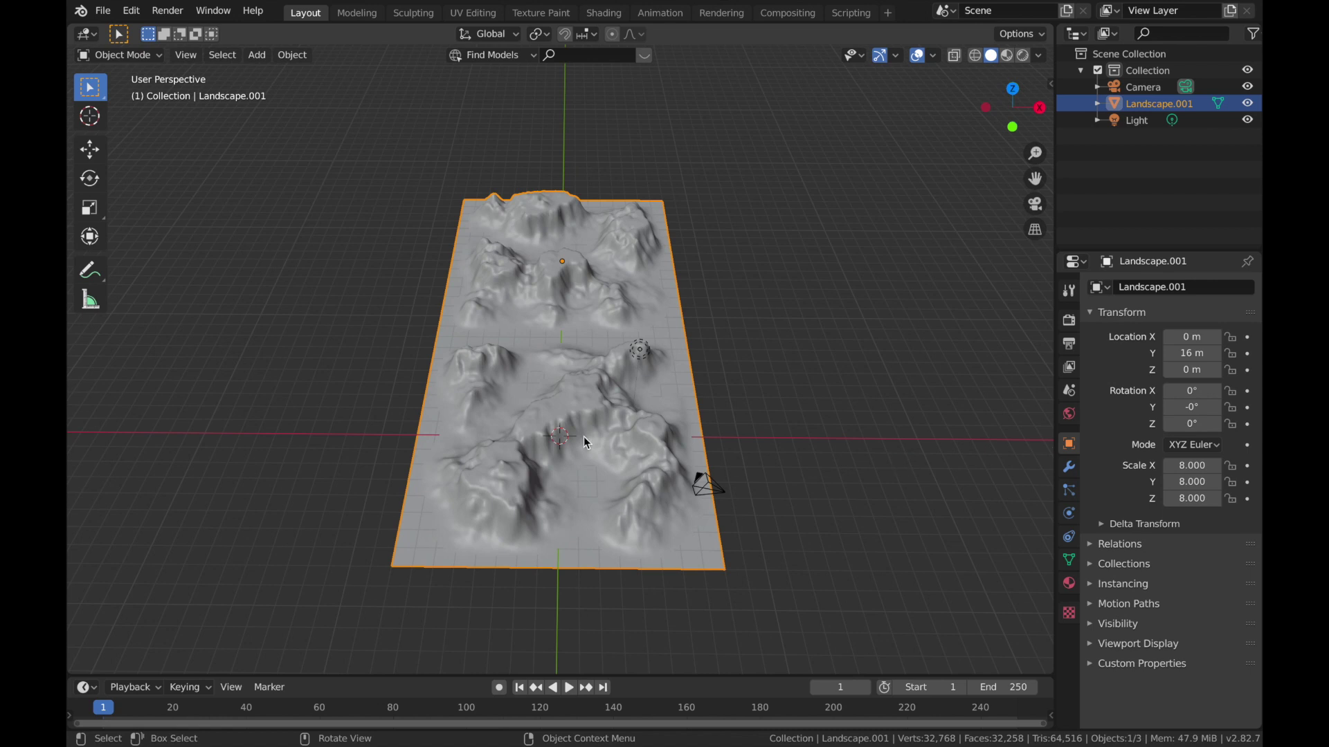
{"action": "key", "text": "shift+a"}
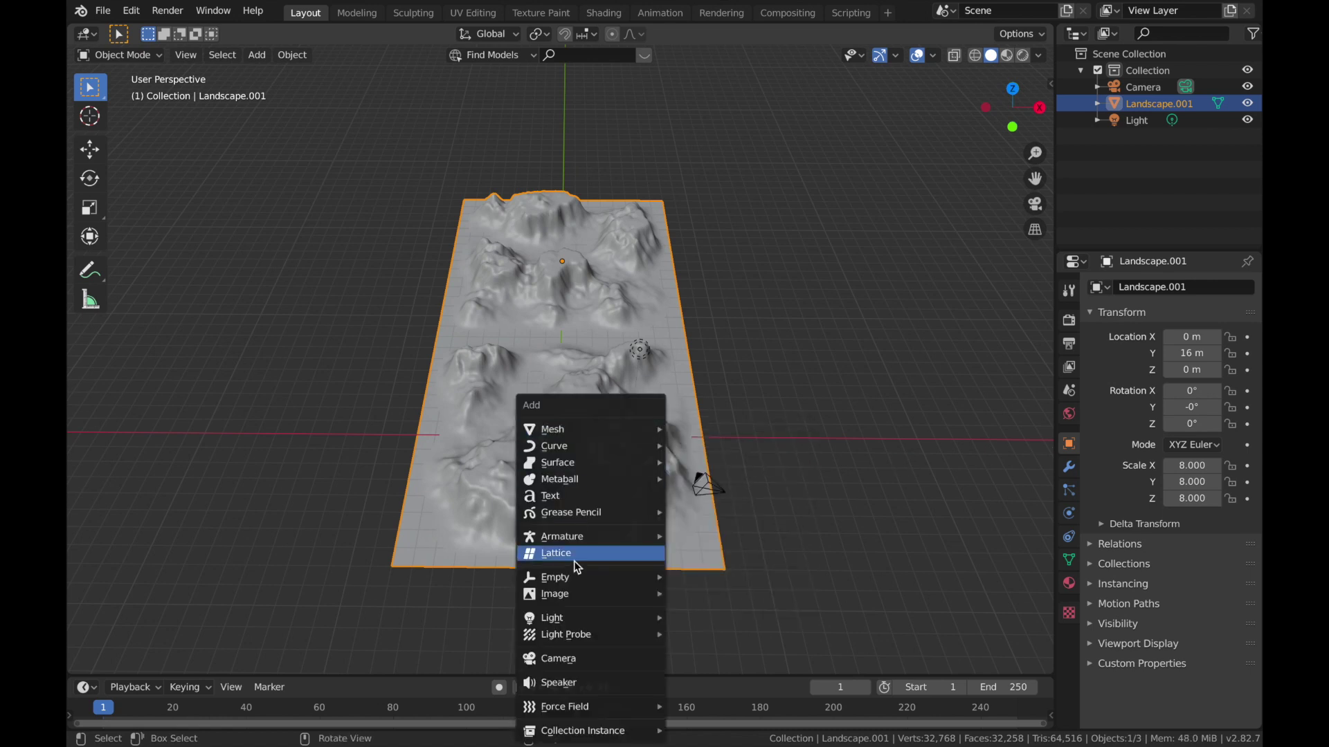
{"action": "mouse_move", "coordinate": [571, 577]}
{"action": "left_click", "coordinate": [694, 580]}
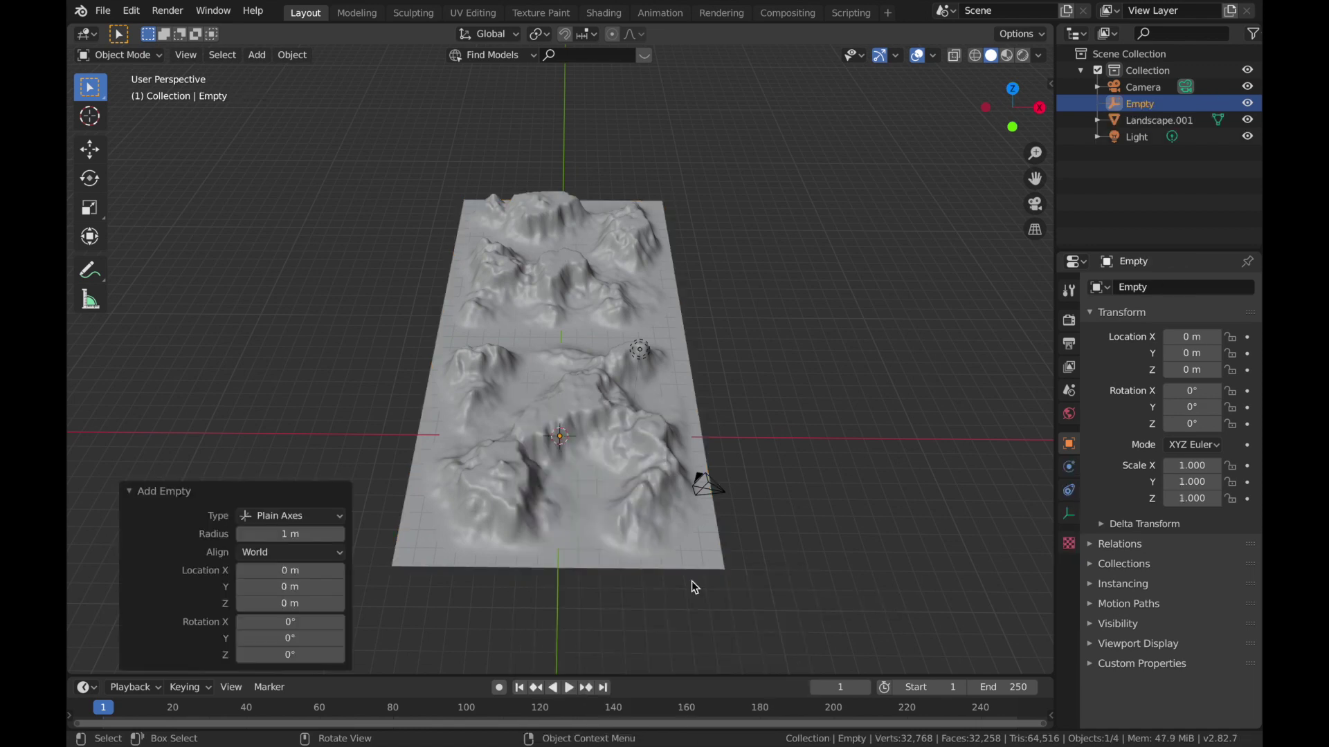
Step: Move the empty 8 m along X, then select the landscape
{"action": "key", "text": "g"}
{"action": "key", "text": "x"}
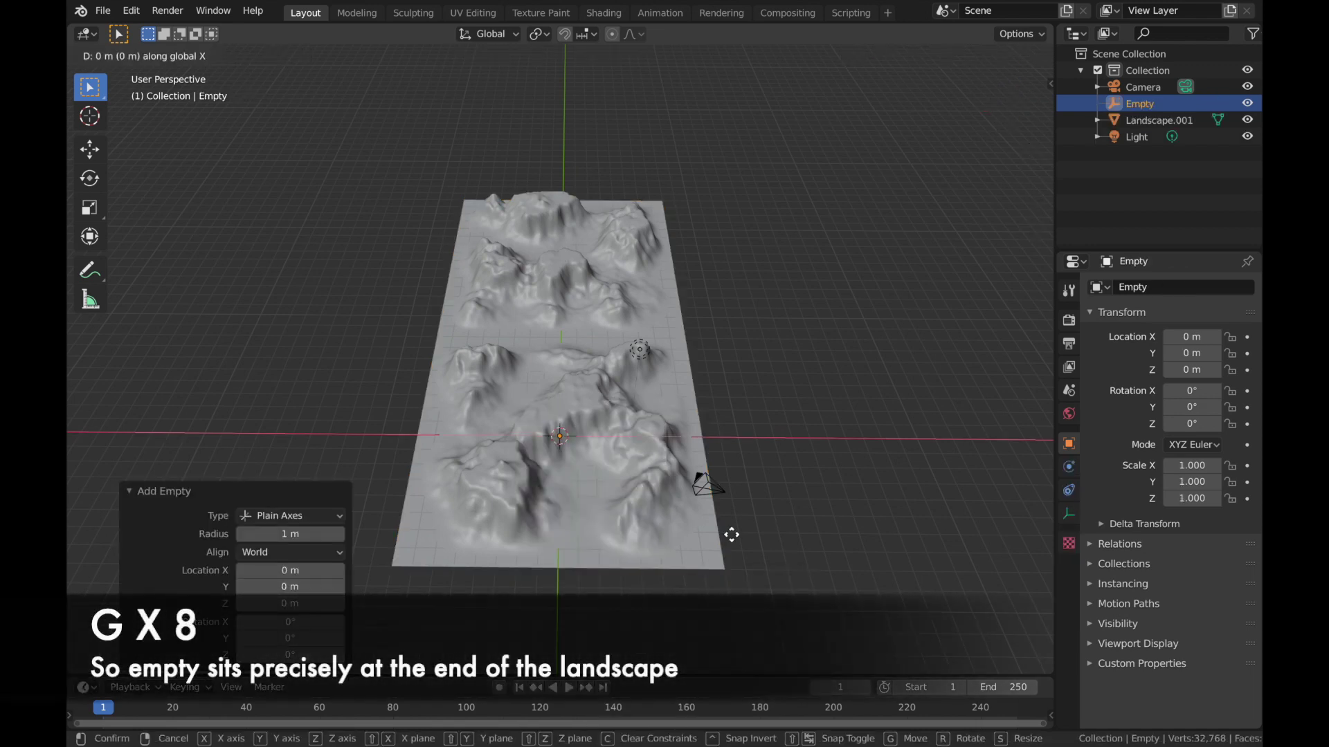
{"action": "key", "text": "8"}
{"action": "key", "text": "Return"}
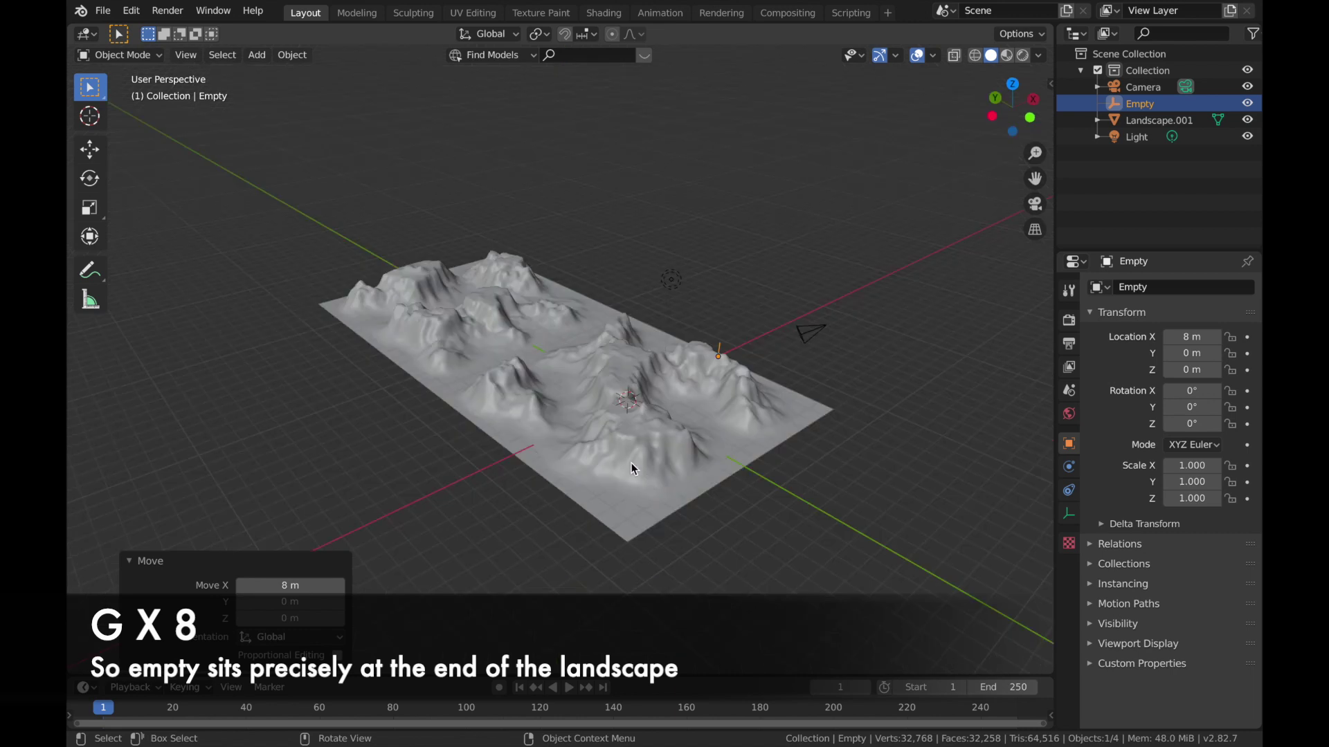
{"action": "left_click", "coordinate": [633, 457]}
{"action": "middle_click_drag", "start_coordinate": [803, 396], "coordinate": [719, 443]}
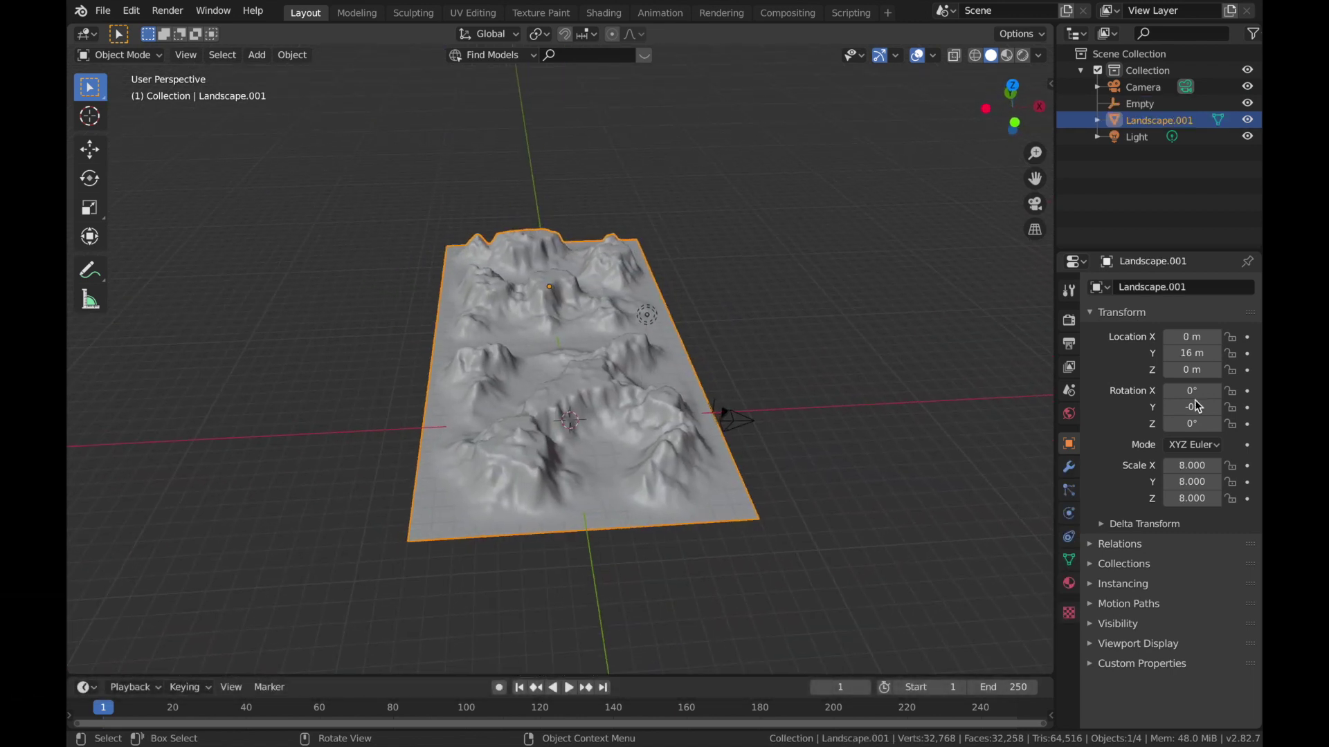
Step: Add a Mirror modifier on X with the Empty as mirror object, then apply it
{"action": "left_click", "coordinate": [1070, 469]}
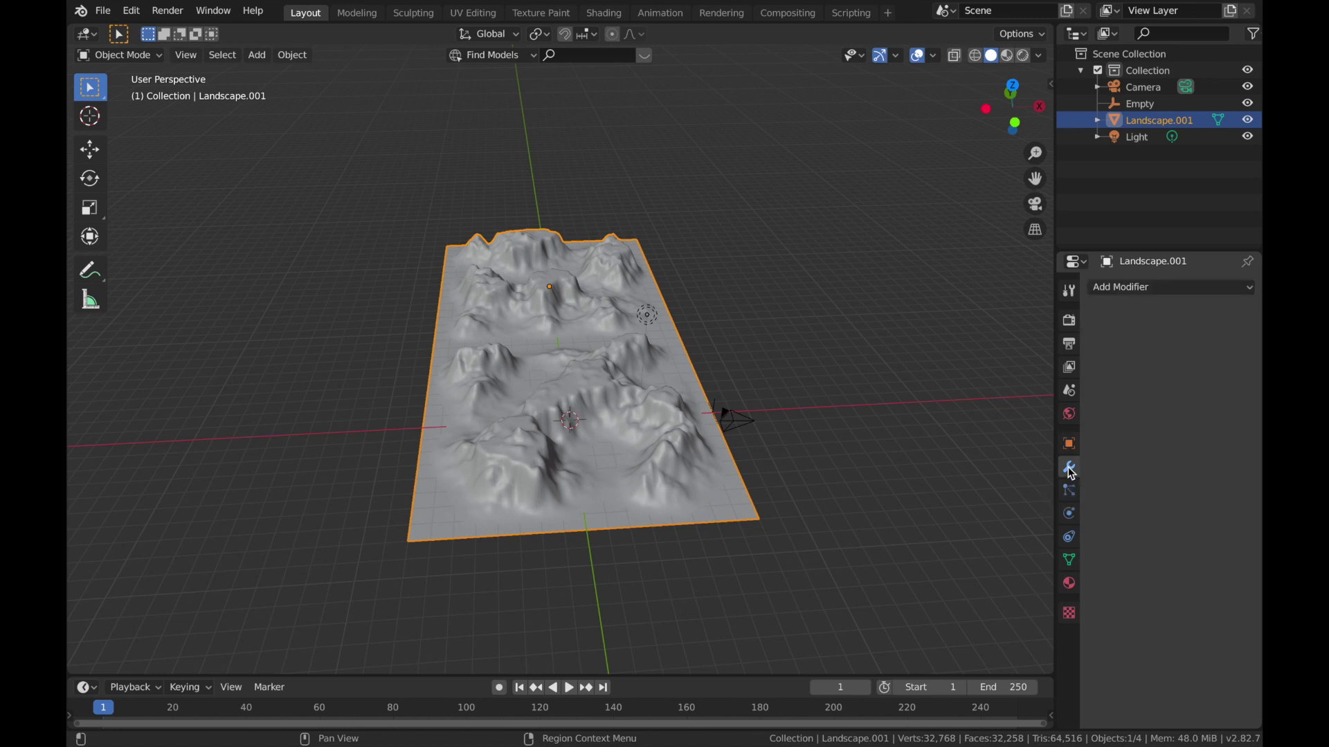
{"action": "left_click", "coordinate": [1135, 288]}
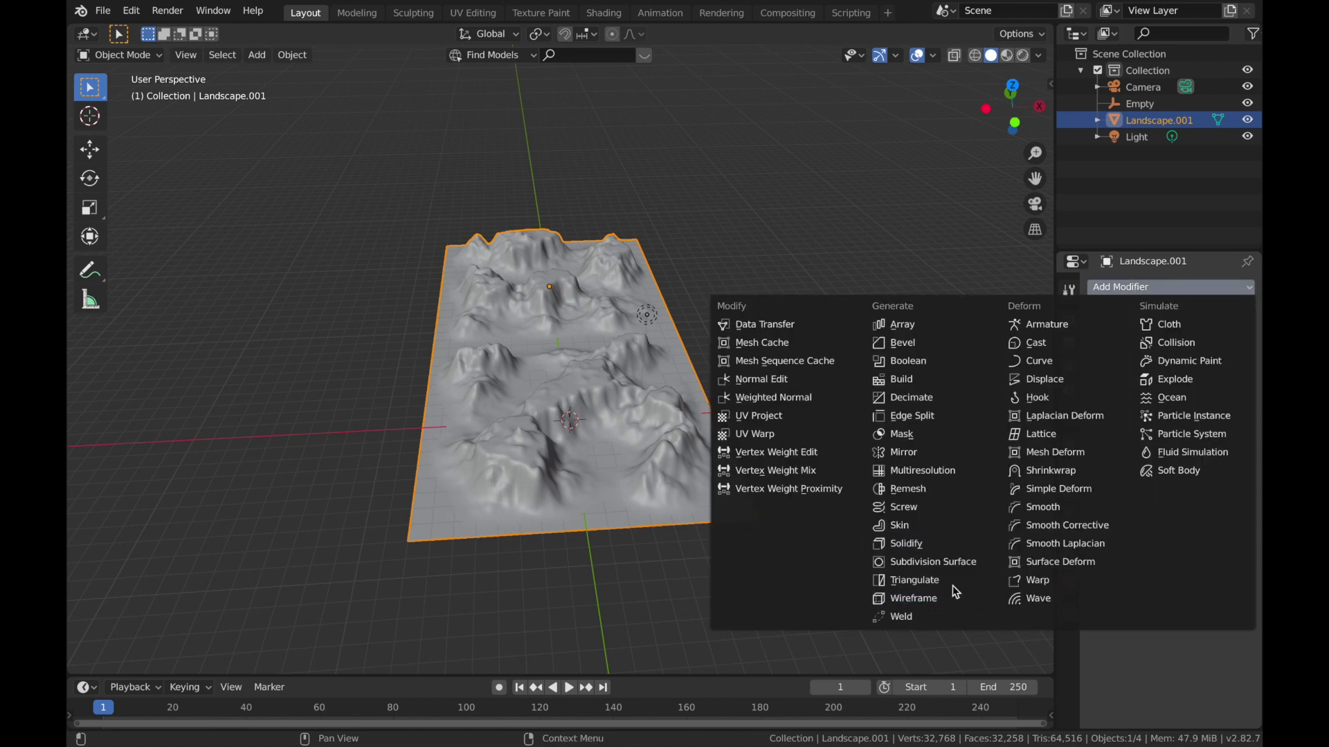
{"action": "left_click", "coordinate": [963, 453]}
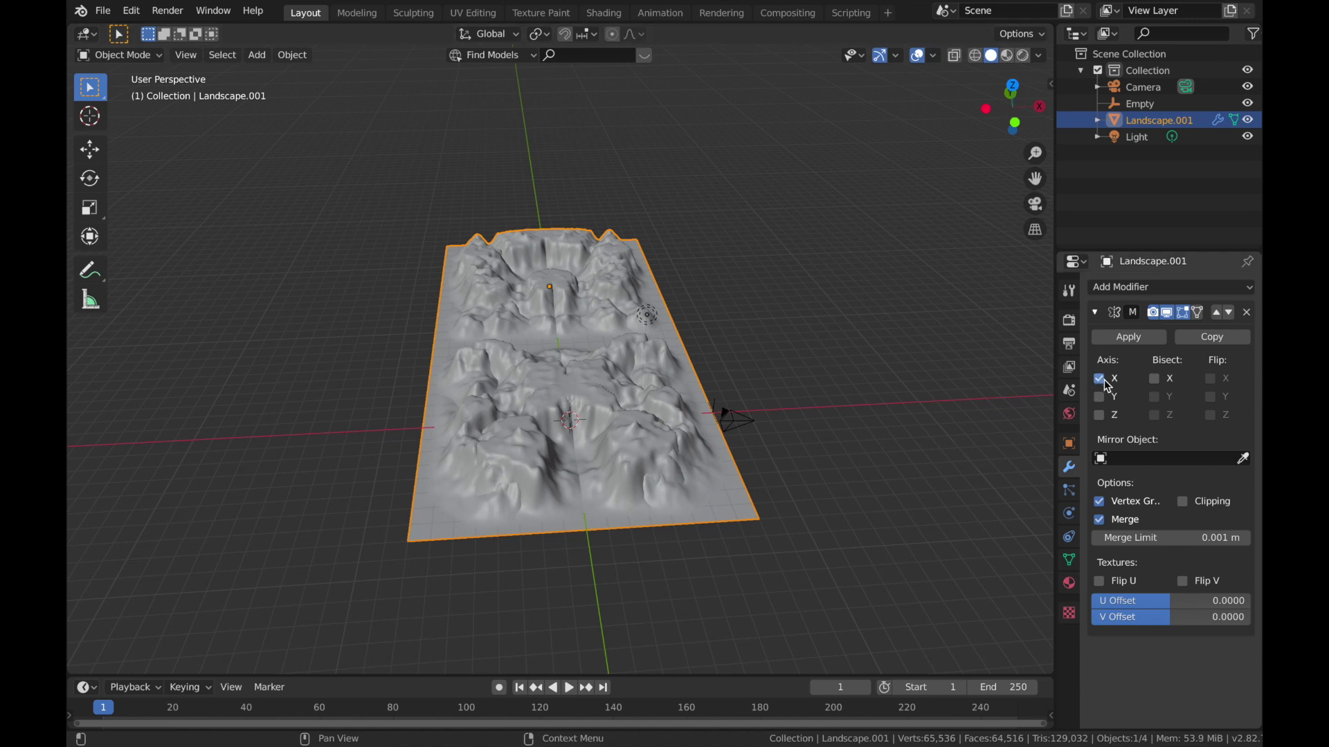
{"action": "left_click", "coordinate": [1135, 462]}
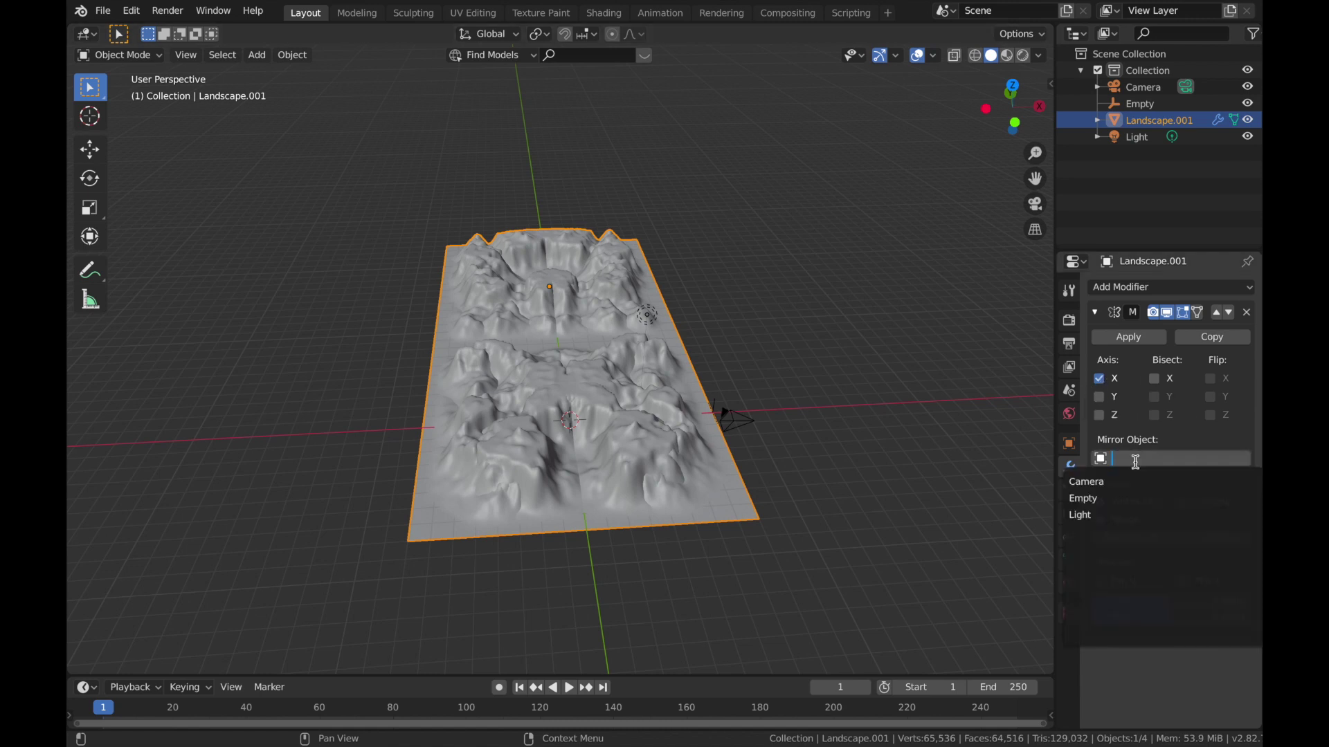
{"action": "left_click", "coordinate": [1091, 499]}
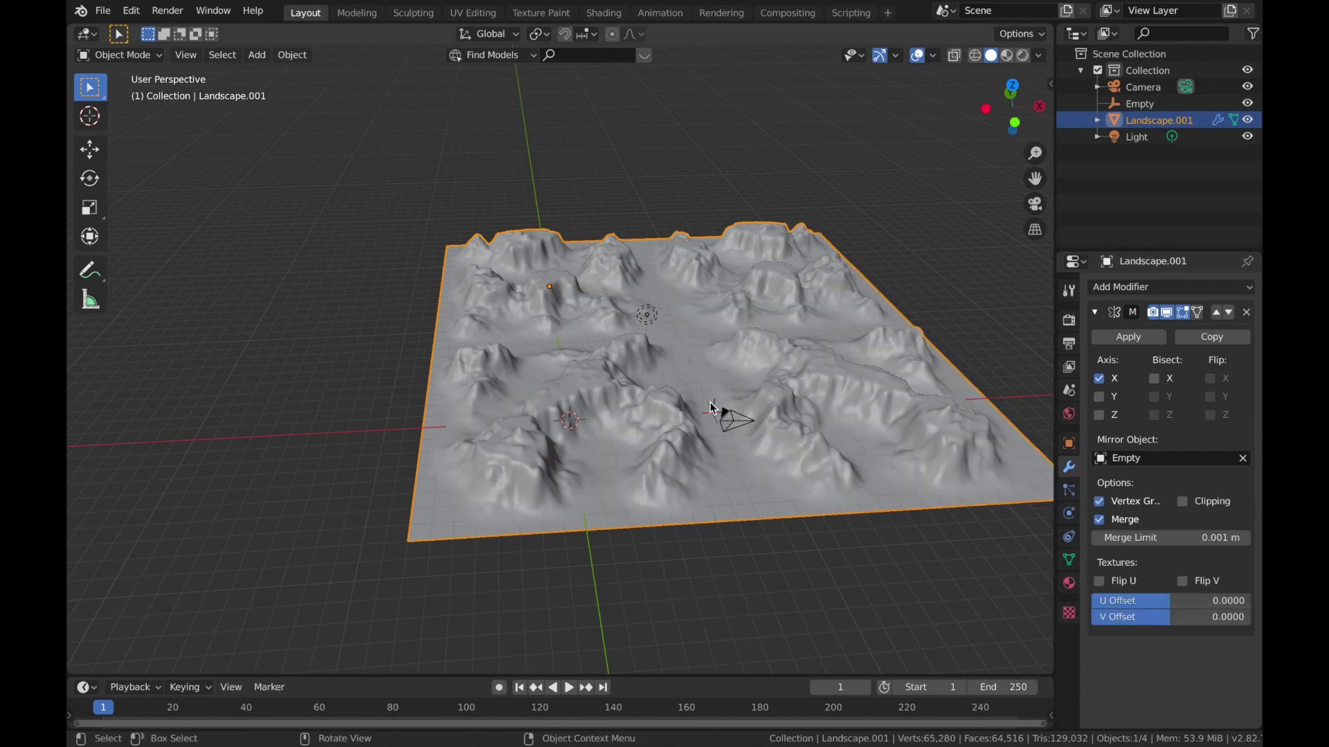
{"action": "middle_click_drag", "start_coordinate": [690, 471], "coordinate": [659, 500]}
{"action": "scroll", "coordinate": [659, 501], "scroll_direction": "up", "scroll_amount": 3}
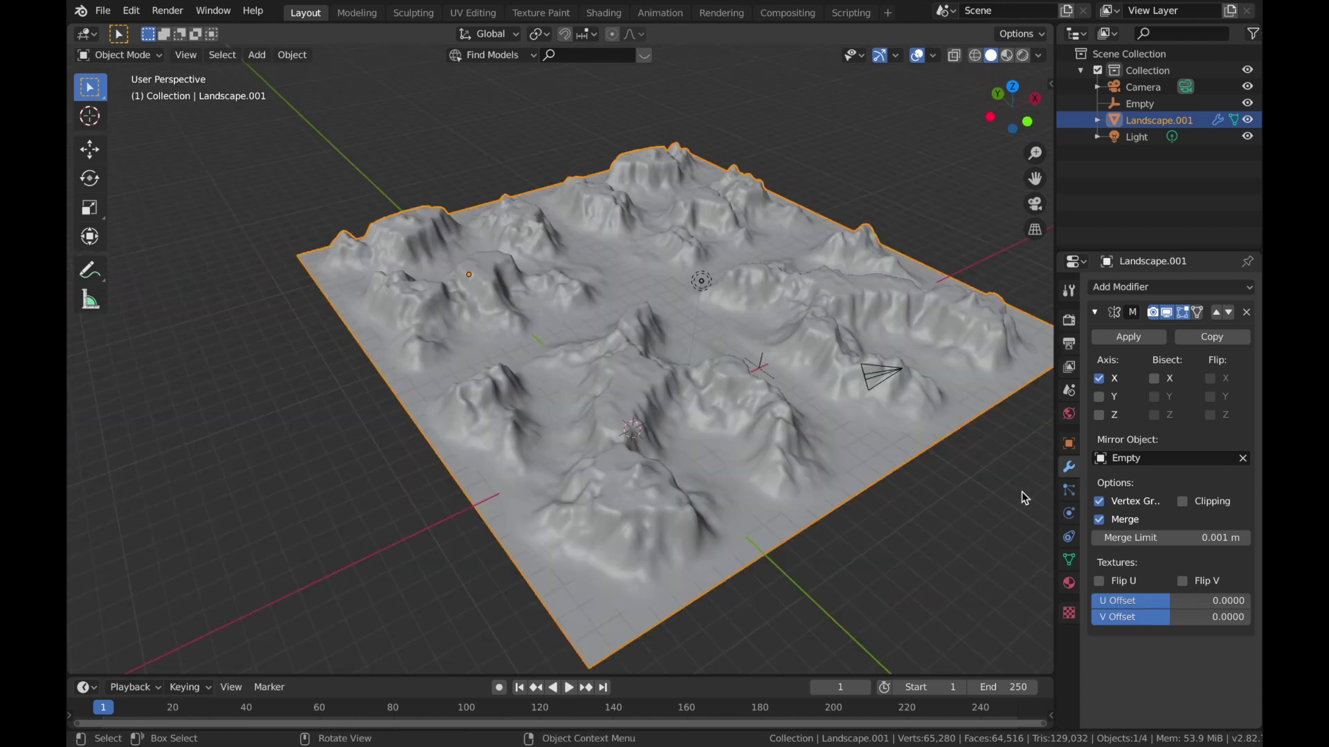
{"action": "left_click", "coordinate": [1134, 338]}
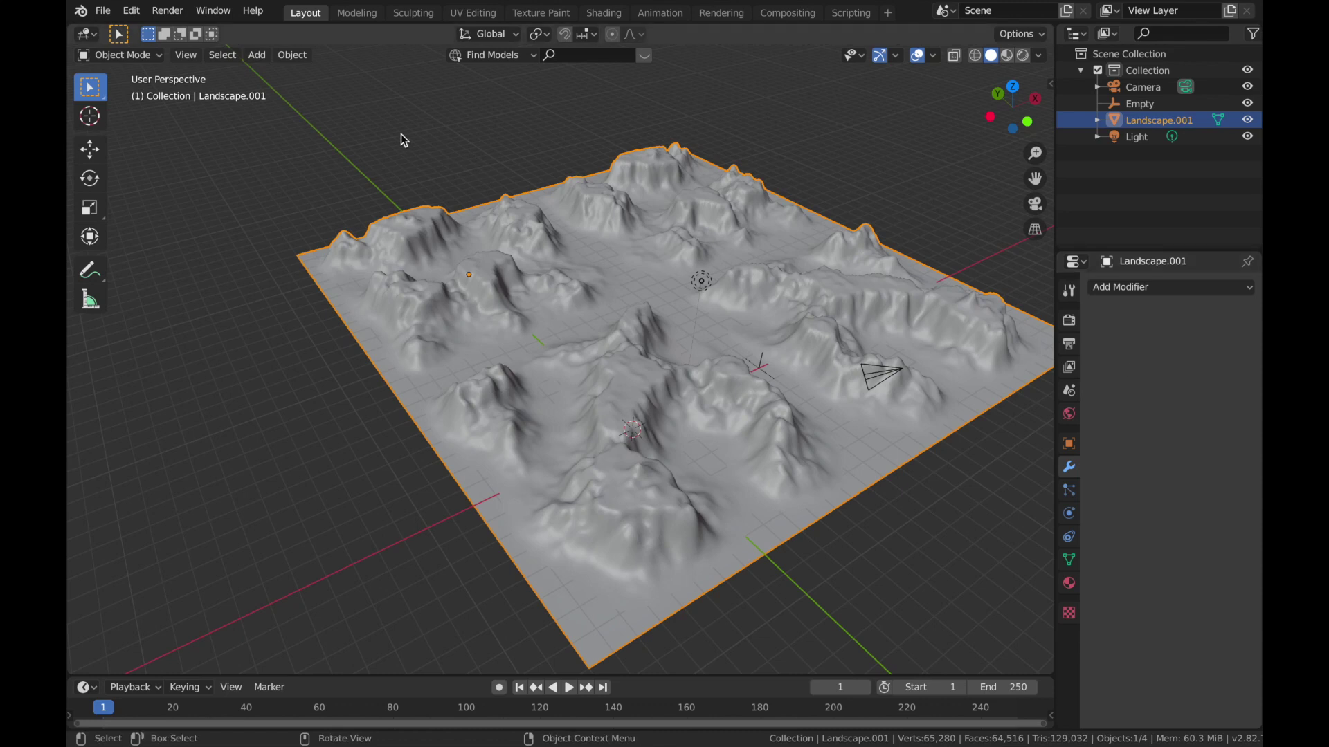
Step: Set the landscape's origin to its geometry centre
{"action": "left_click", "coordinate": [297, 59]}
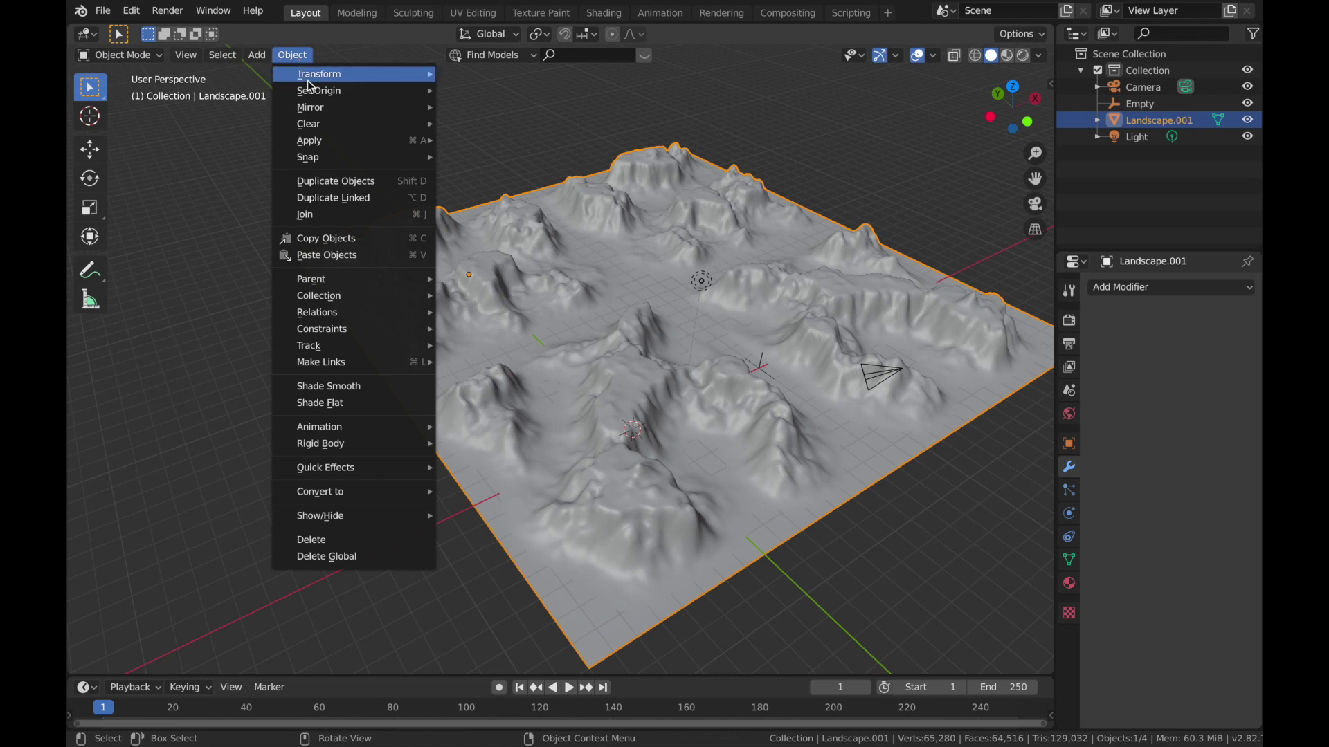
{"action": "mouse_move", "coordinate": [324, 92]}
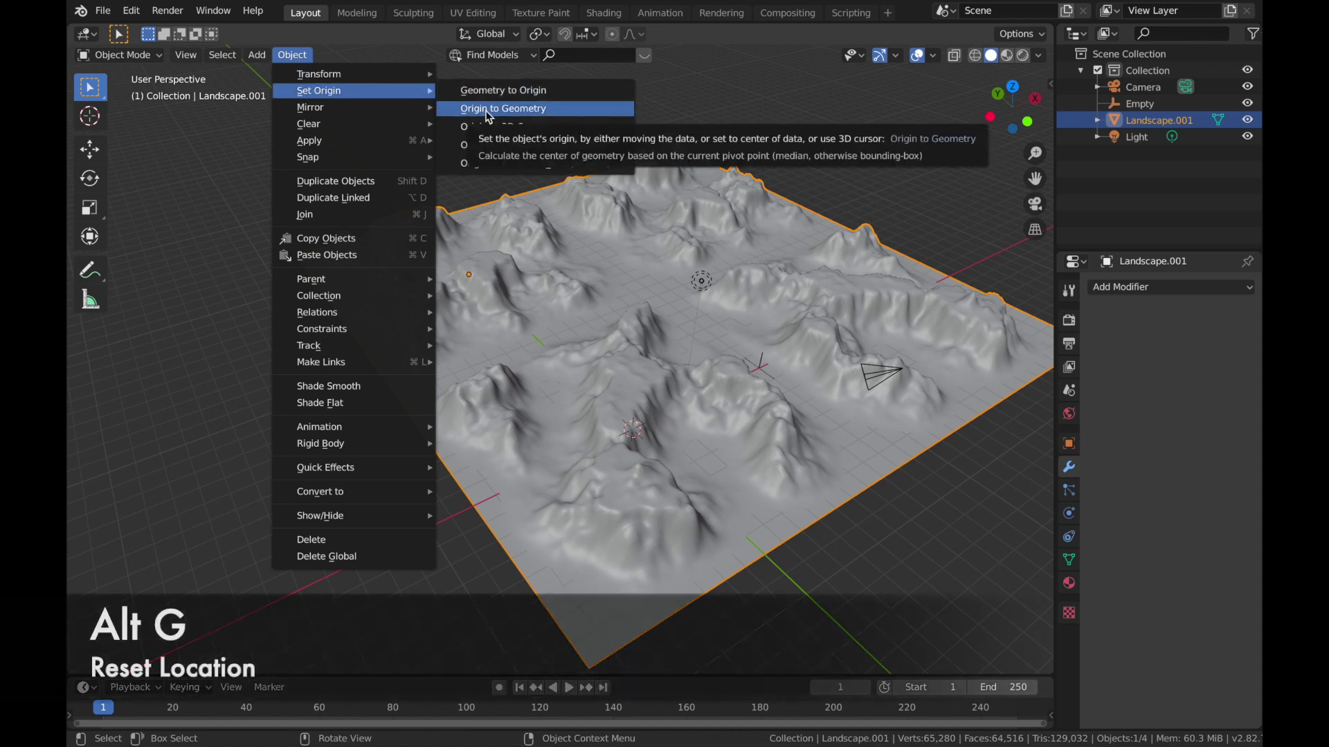
{"action": "left_click", "coordinate": [493, 109]}
{"action": "middle_click_drag", "start_coordinate": [729, 298], "coordinate": [730, 297]}
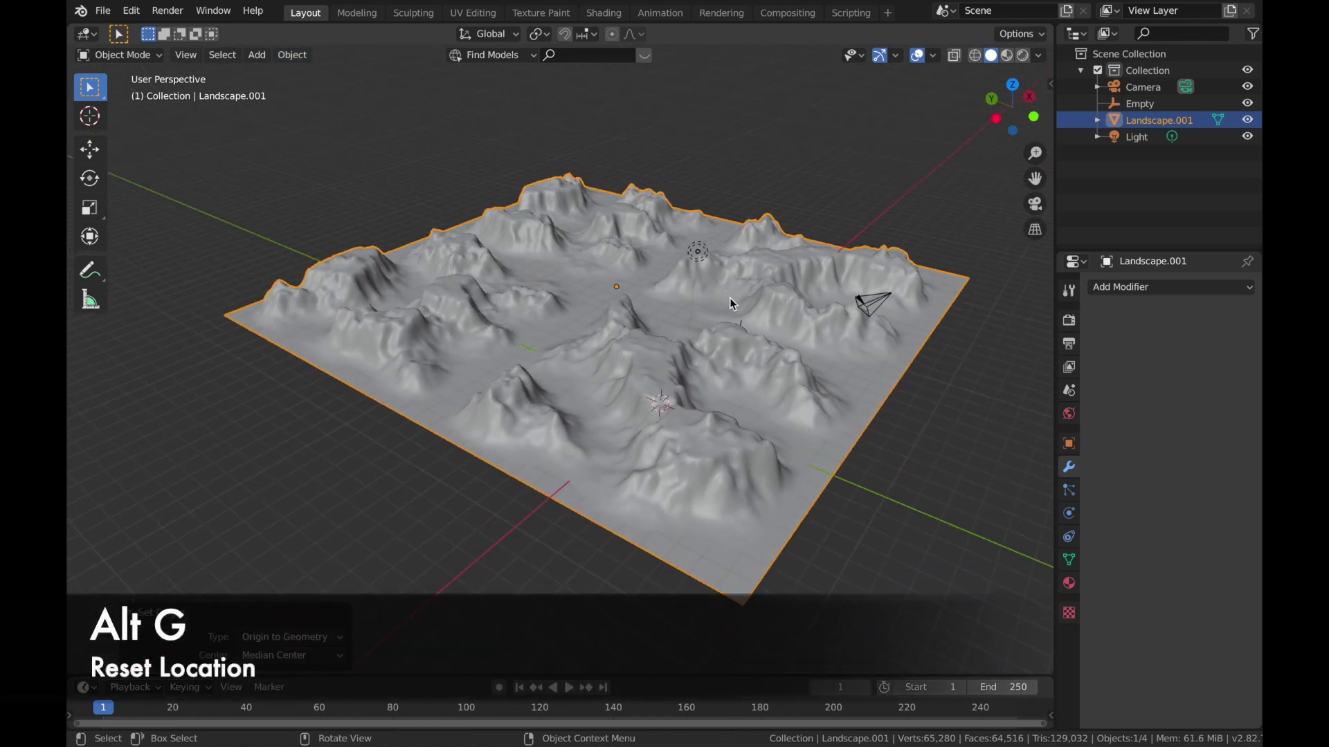
Step: Move the landscape to the world origin with Alt+G and delete the light
{"action": "key", "text": "alt+g"}
{"action": "middle_click_drag", "start_coordinate": [800, 335], "coordinate": [638, 375]}
{"action": "key", "text": "Delete"}
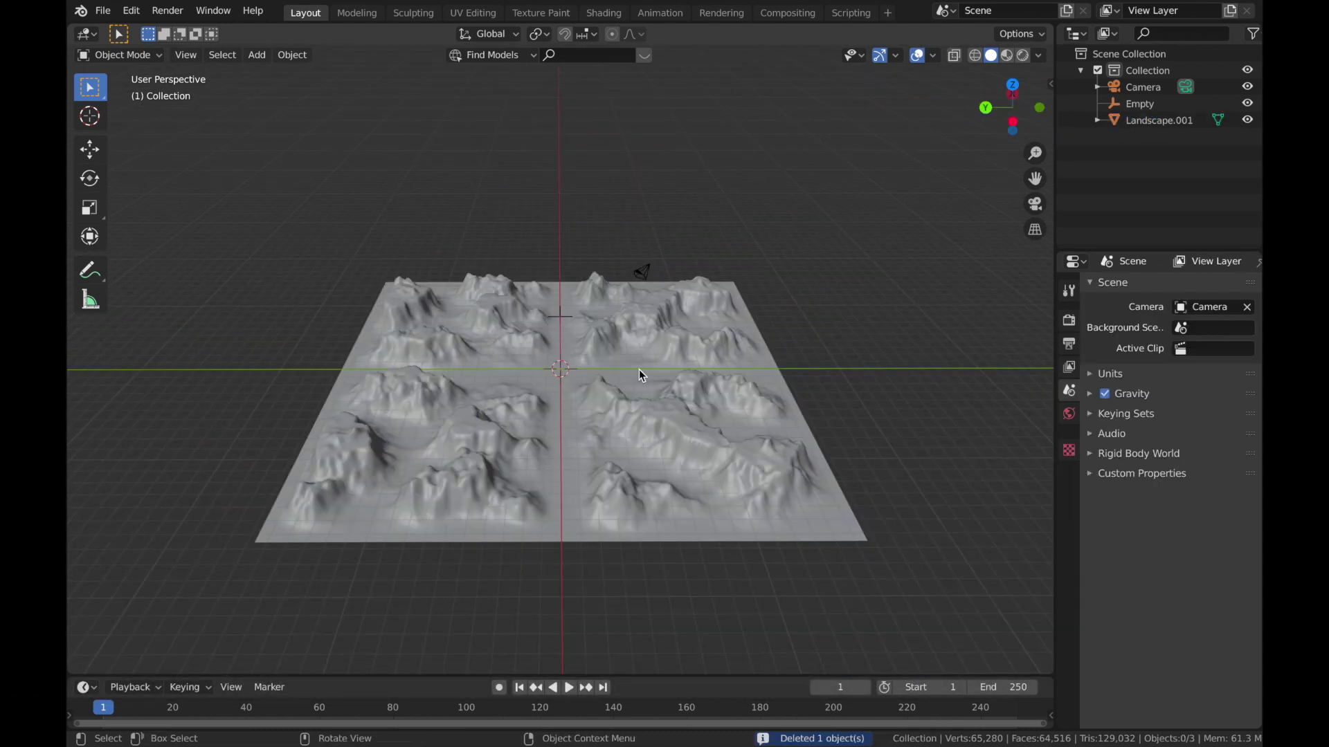
Step: Snap the camera to a ground-level view along the canyon, about 1 m above the floor
{"action": "left_click", "coordinate": [646, 273]}
{"action": "middle_click_drag", "start_coordinate": [646, 273], "coordinate": [654, 318]}
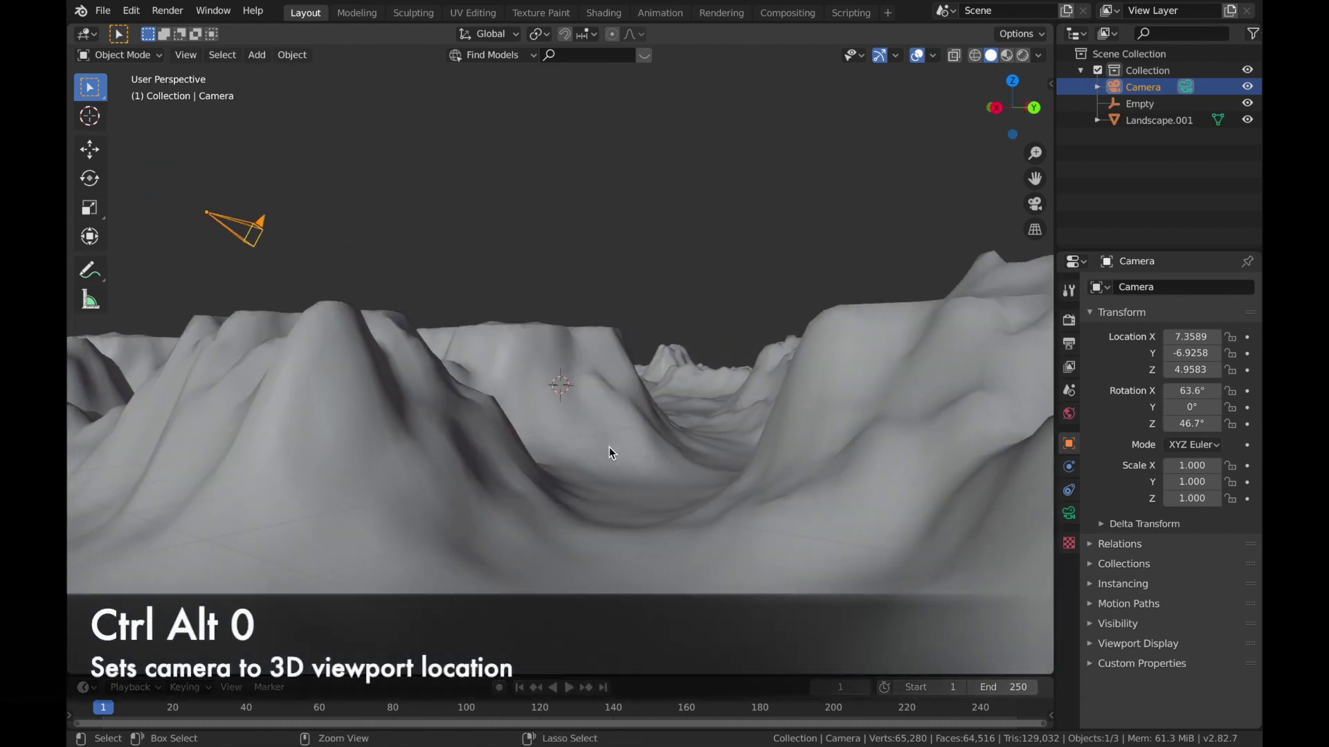
{"action": "key", "text": "ctrl+alt+KP_0"}
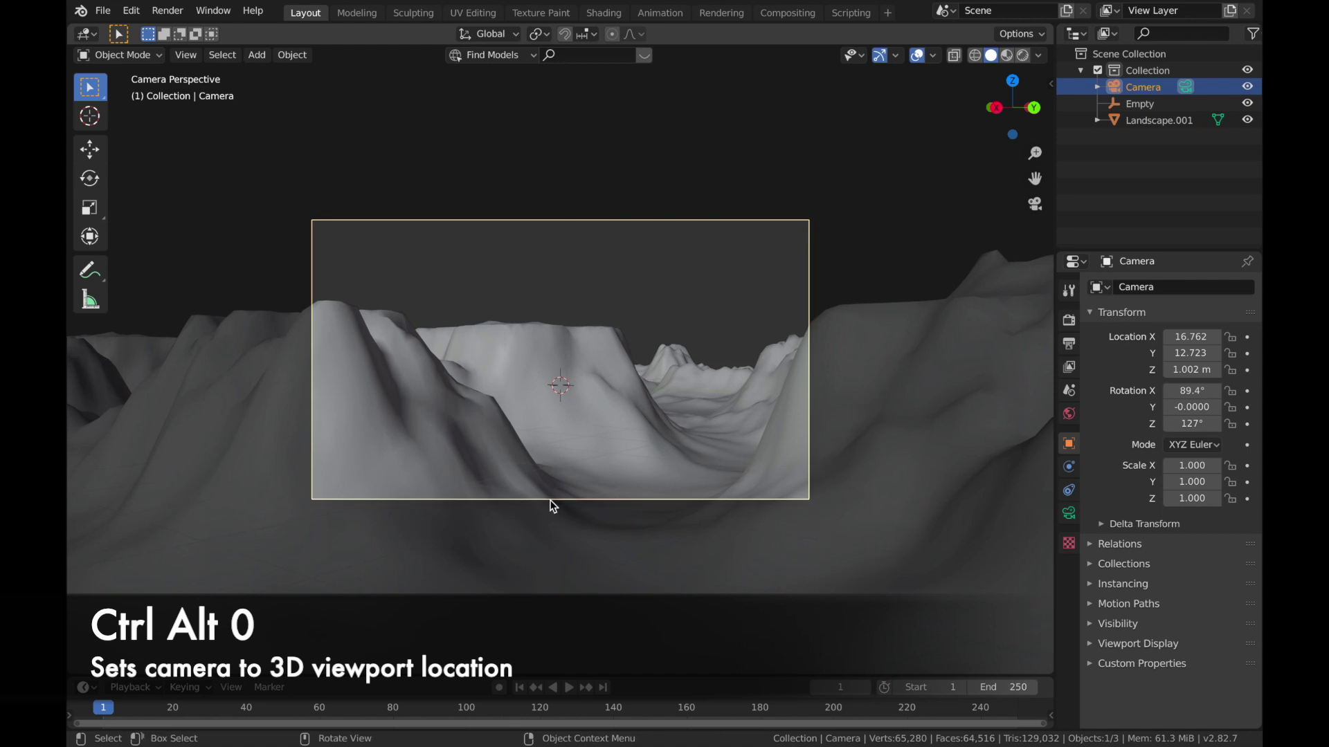
{"action": "scroll", "coordinate": [554, 507], "scroll_direction": "up", "scroll_amount": 3}
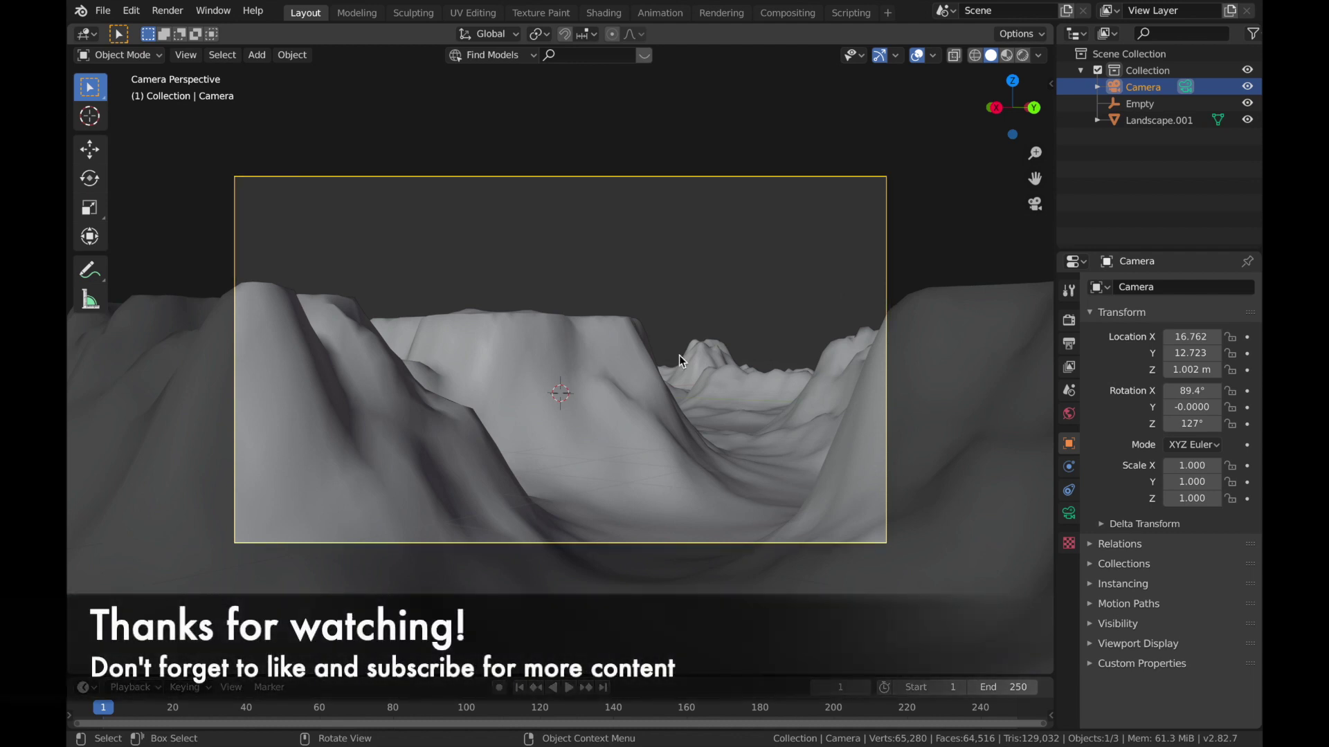
{"action": "left_click", "coordinate": [692, 356]}
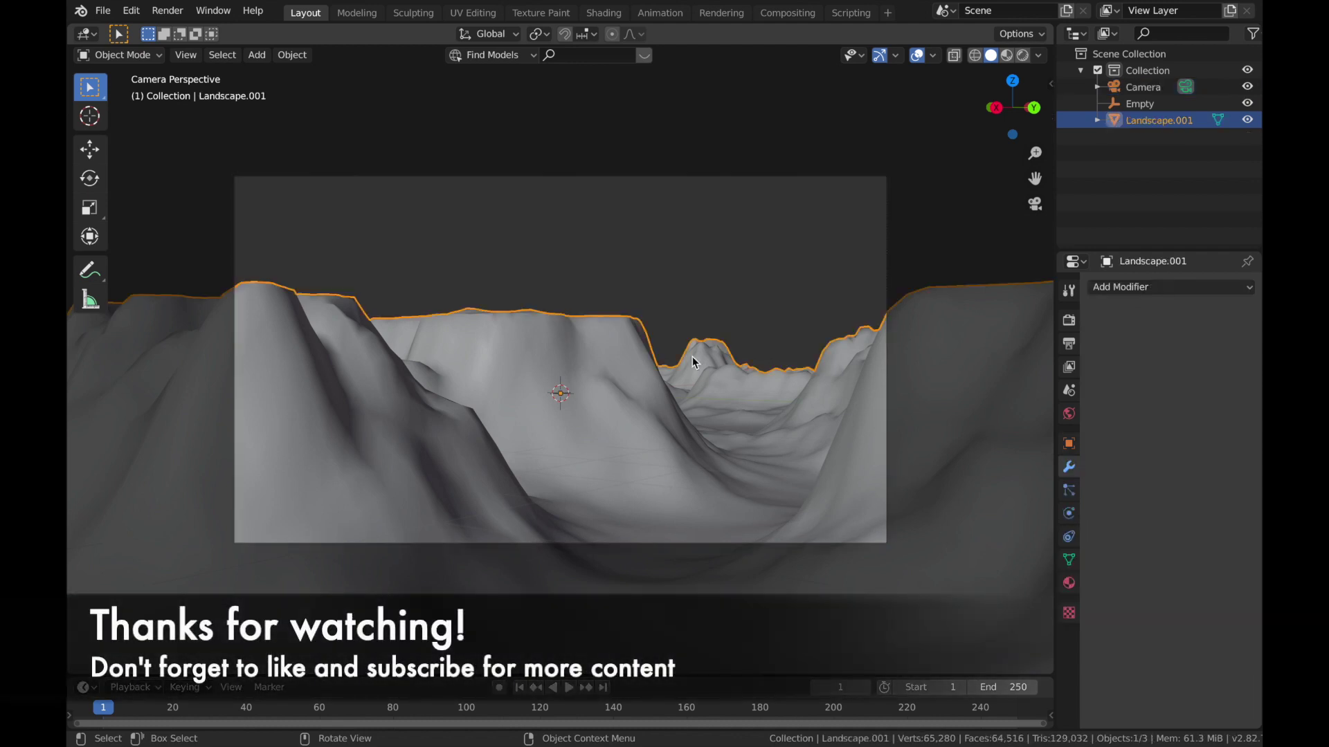
Step: Switch the viewport to rendered shading and load an image file as the rock texture
{"action": "left_click", "coordinate": [461, 223]}
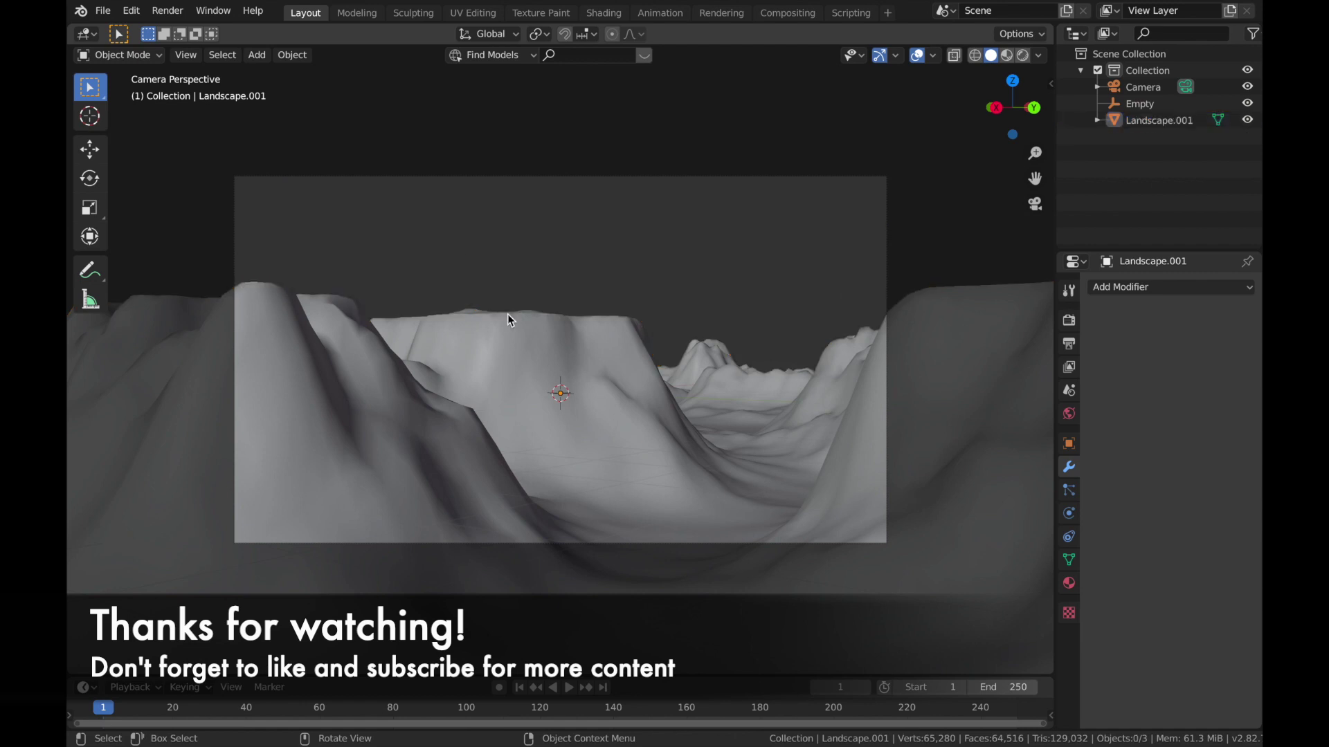
{"action": "key", "text": "z"}
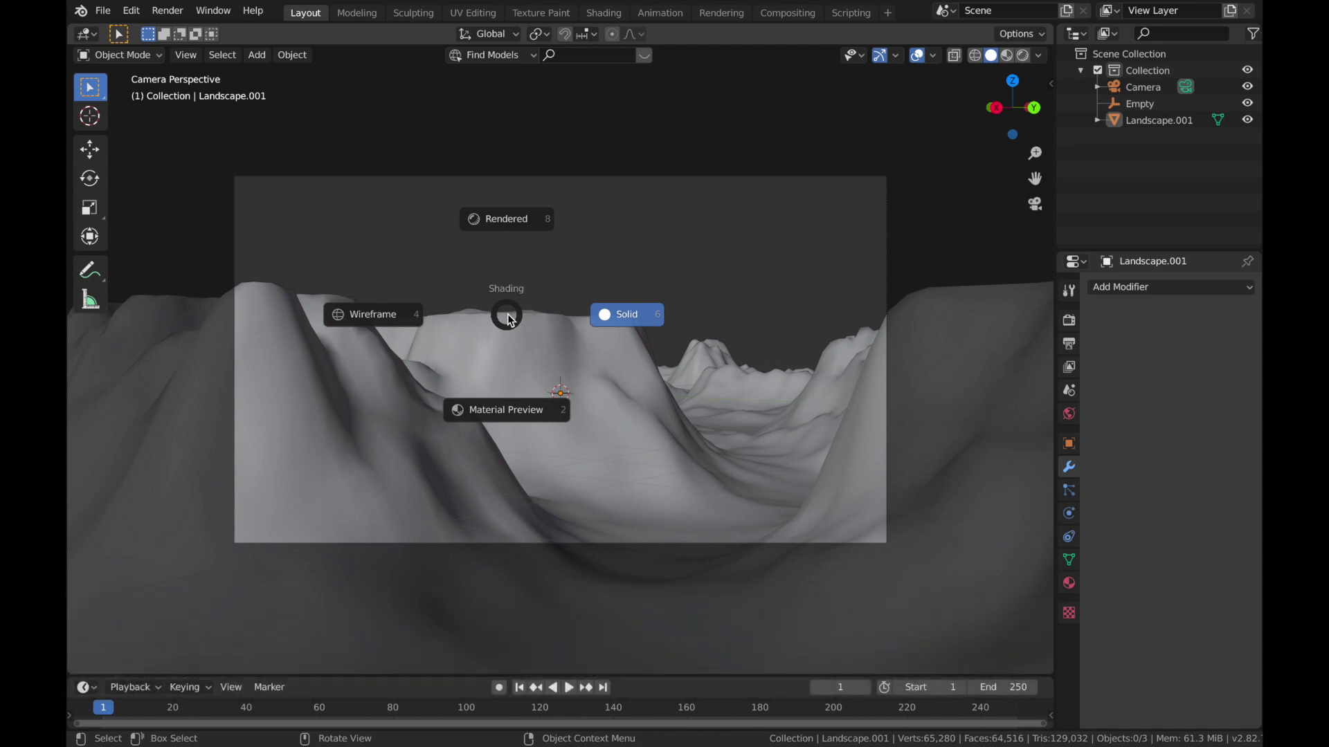
{"action": "key", "text": "8"}
{"action": "key", "text": "8"}
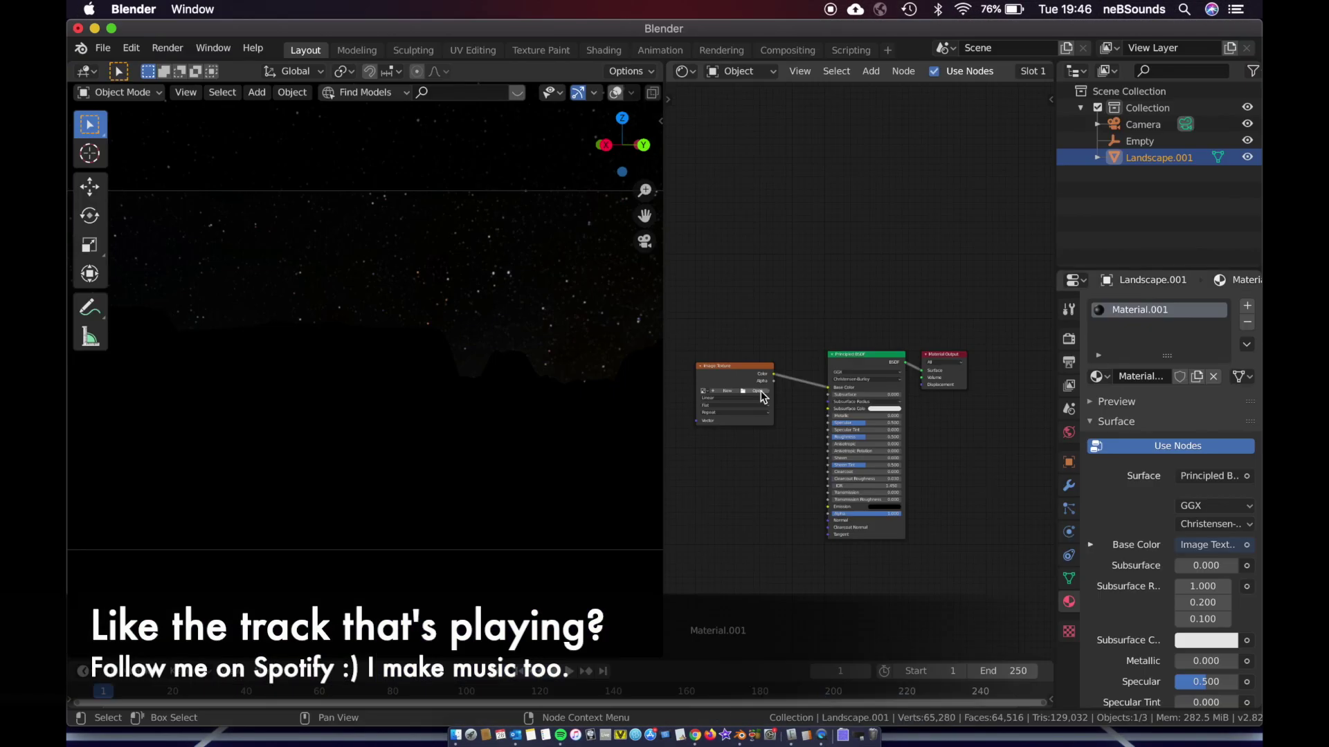
{"action": "left_click", "coordinate": [761, 391]}
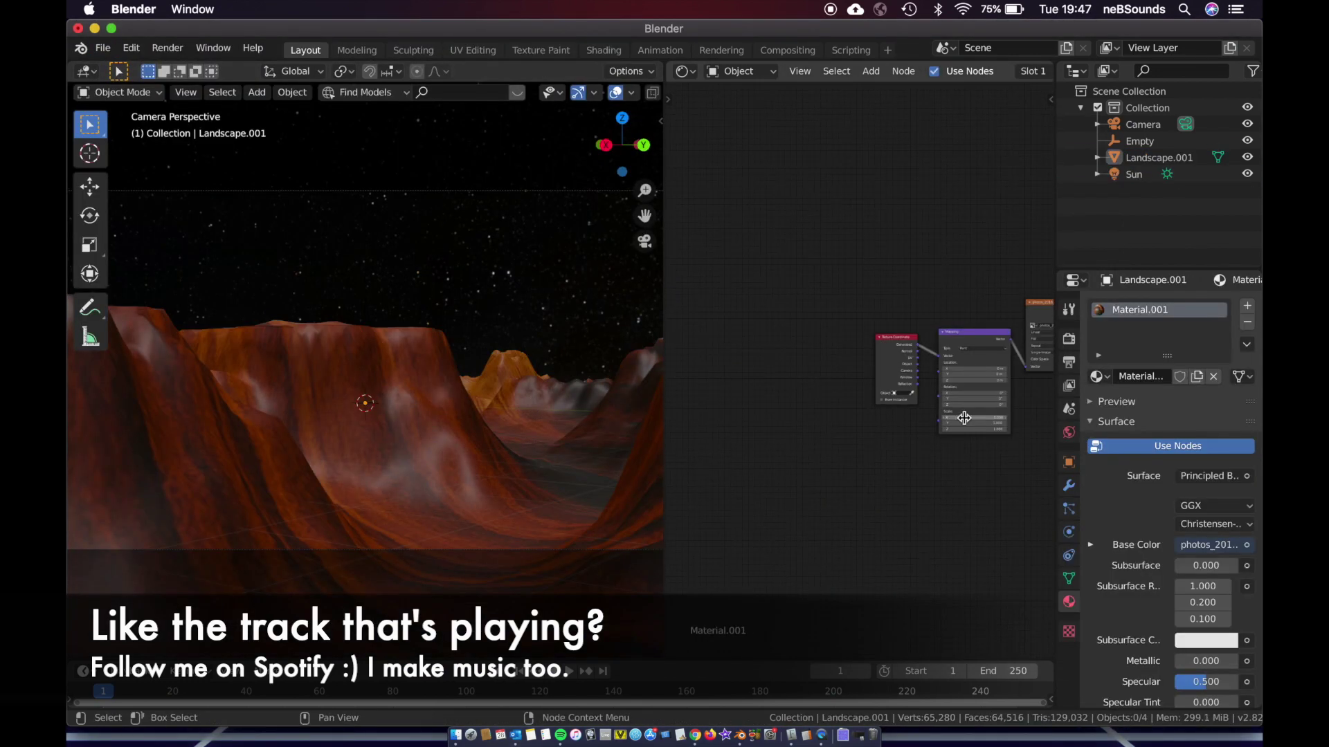
Step: Orbit the view over the textured canyon landscape
{"action": "middle_click_drag", "start_coordinate": [360, 443], "coordinate": [282, 420]}
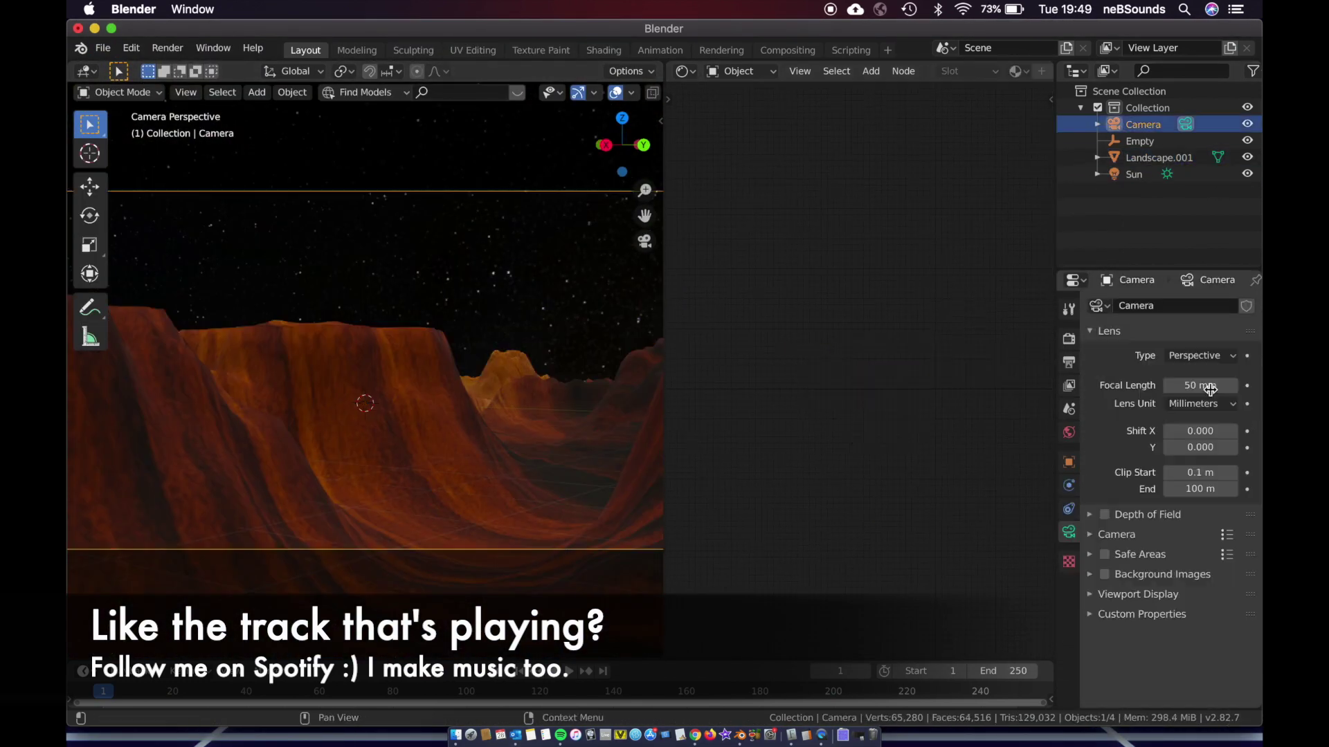